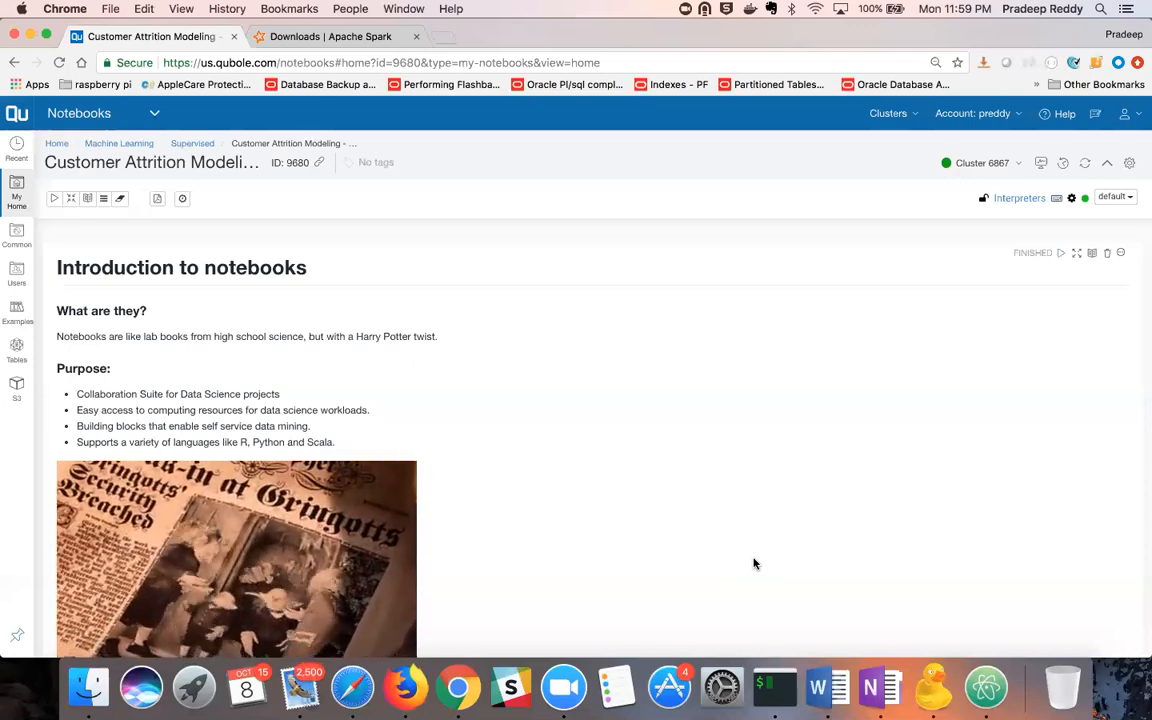
scroll(754, 563, "down", 1)
scroll(754, 563, "down", 1)
scroll(754, 563, "down", 1)
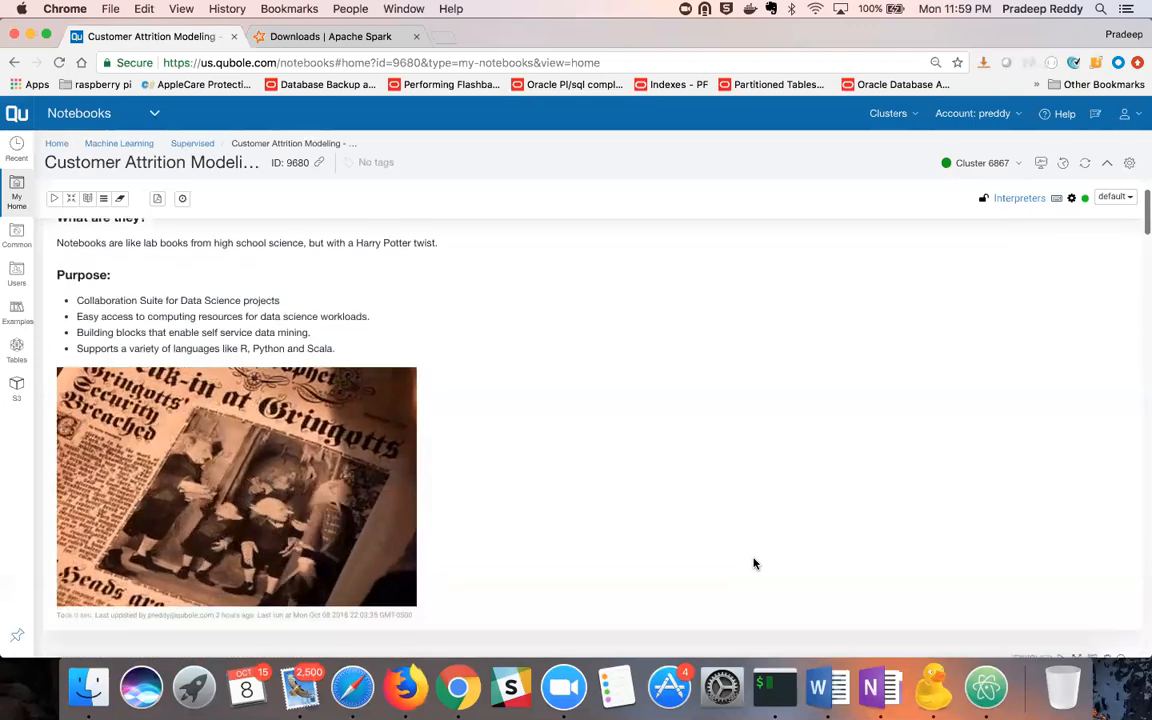
scroll(754, 563, "down", 1)
scroll(754, 563, "down", 2)
scroll(754, 563, "down", 2)
scroll(754, 563, "down", 1)
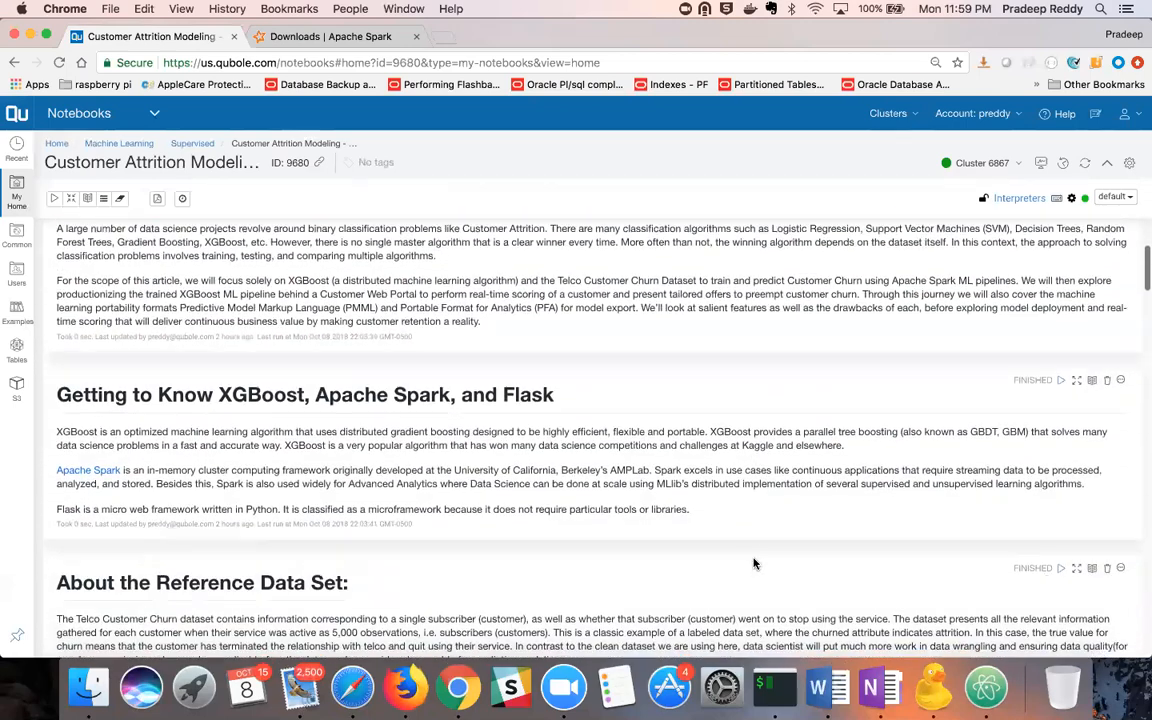
scroll(754, 563, "down", 2)
- Review the churn description and churned field, then rerun the Data Ingestion Scala paragraph
left_click(79, 469)
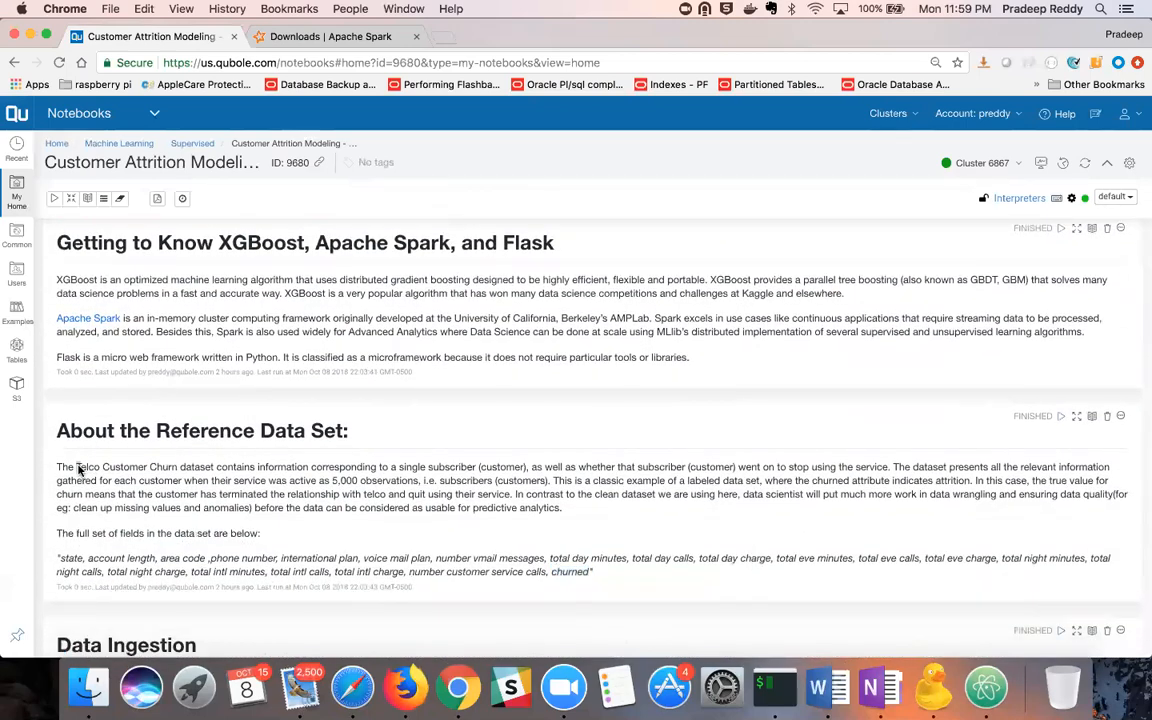
double_click(167, 465)
double_click(570, 571)
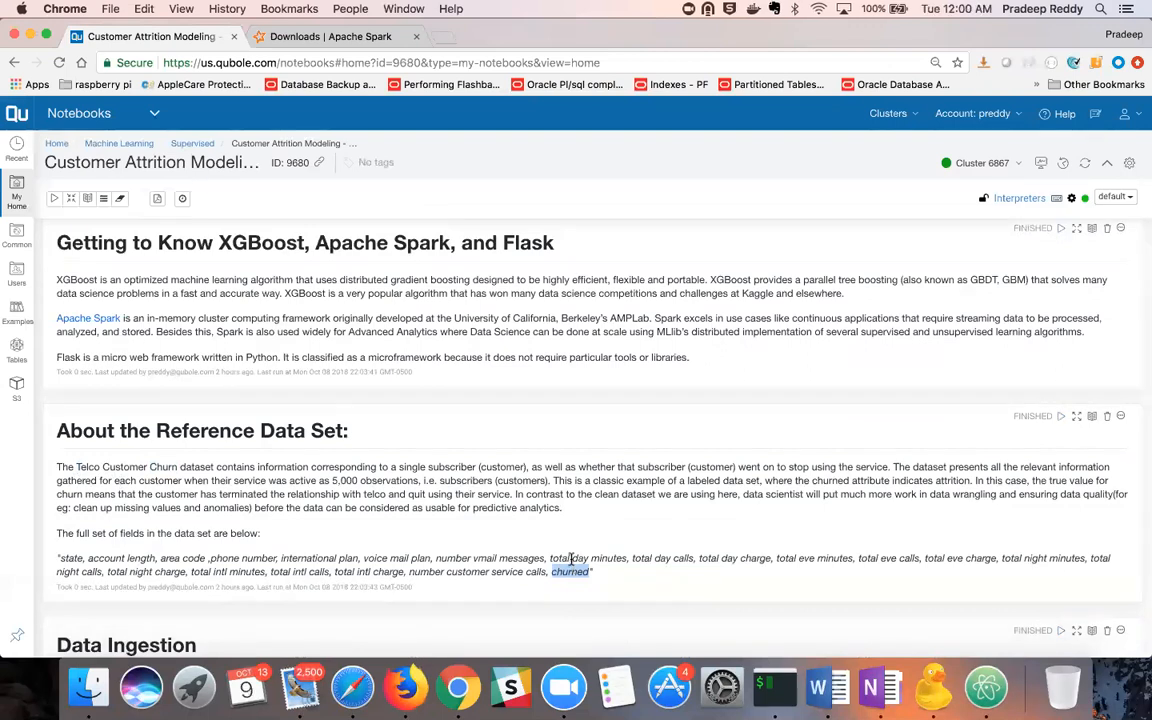
scroll(571, 565, "down", 3)
scroll(571, 555, "down", 3)
scroll(571, 555, "down", 3)
scroll(571, 555, "down", 2)
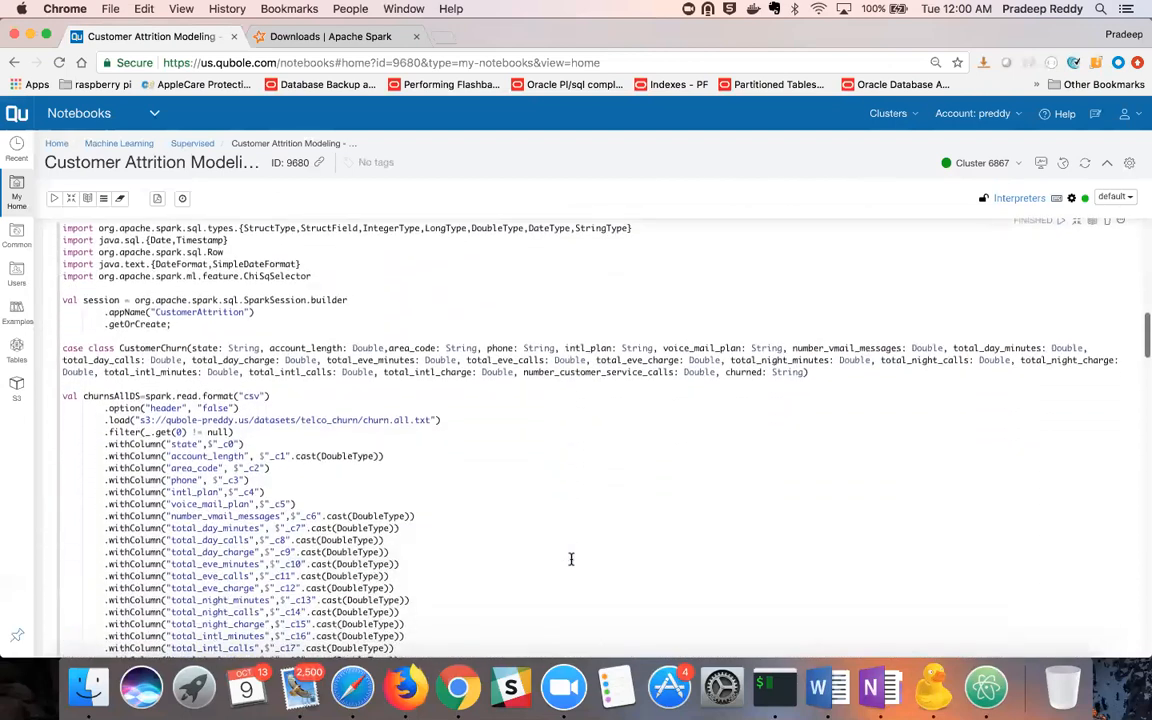
scroll(1024, 417, "up", 1)
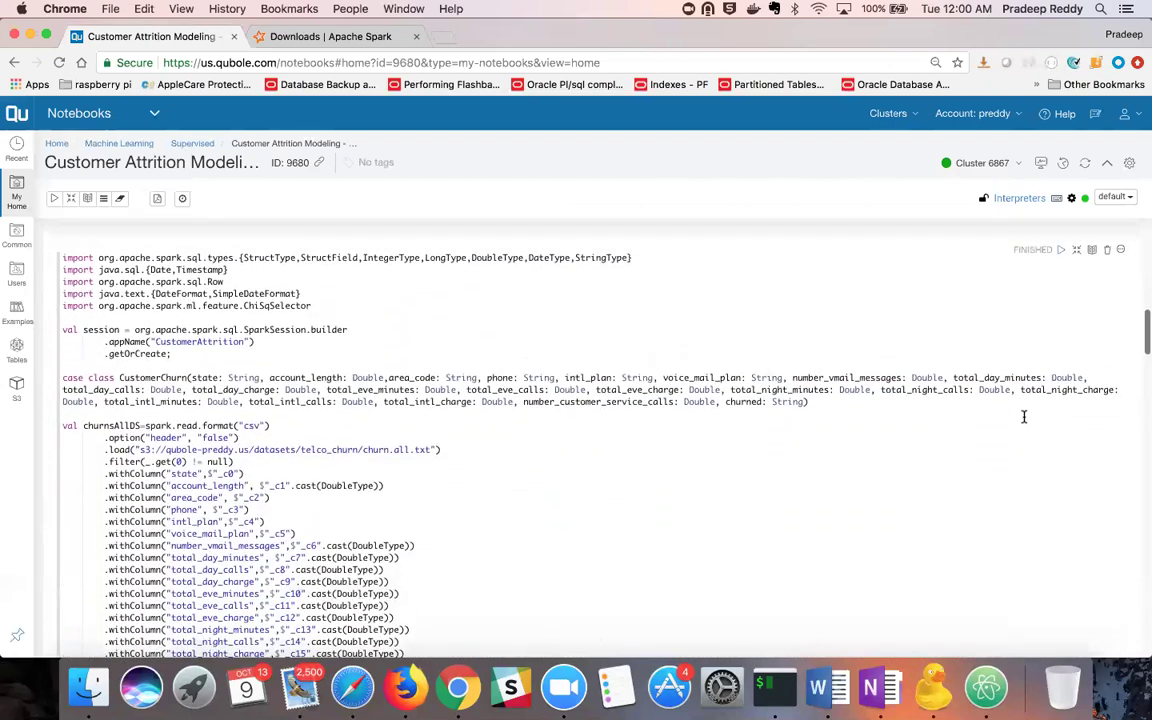
left_click(1062, 255)
scroll(1035, 397, "down", 4)
scroll(1035, 407, "down", 6)
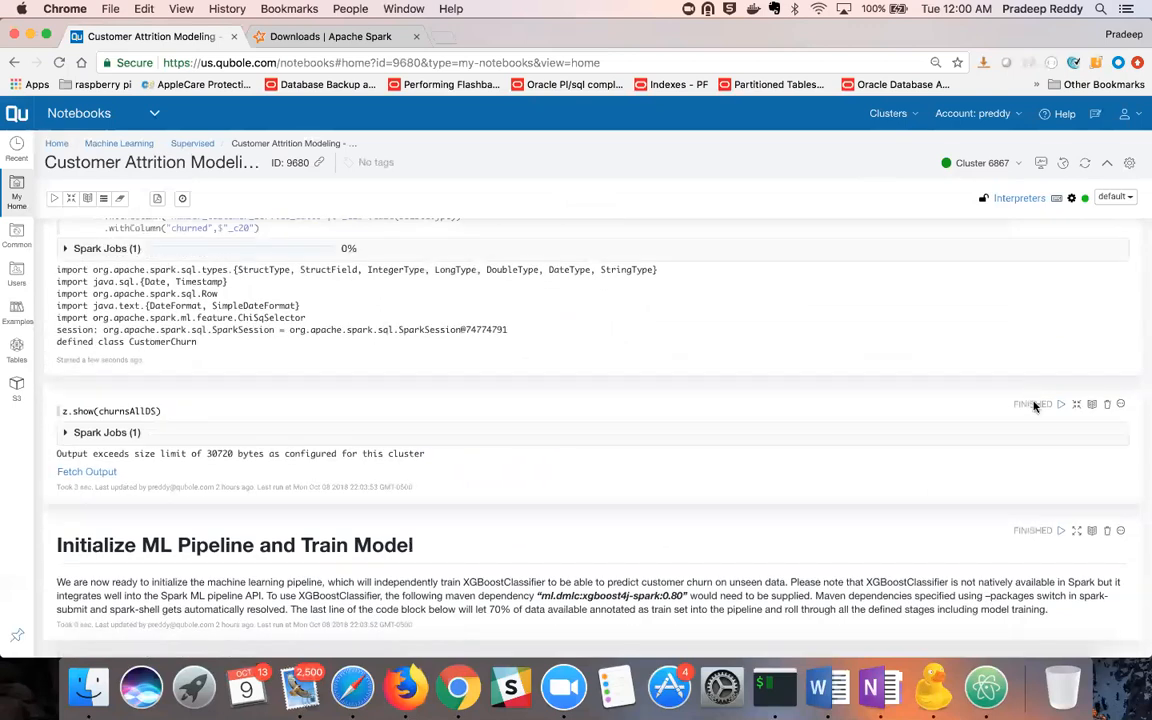
scroll(1035, 406, "down", 2)
scroll(1035, 406, "down", 2)
scroll(1035, 407, "down", 3)
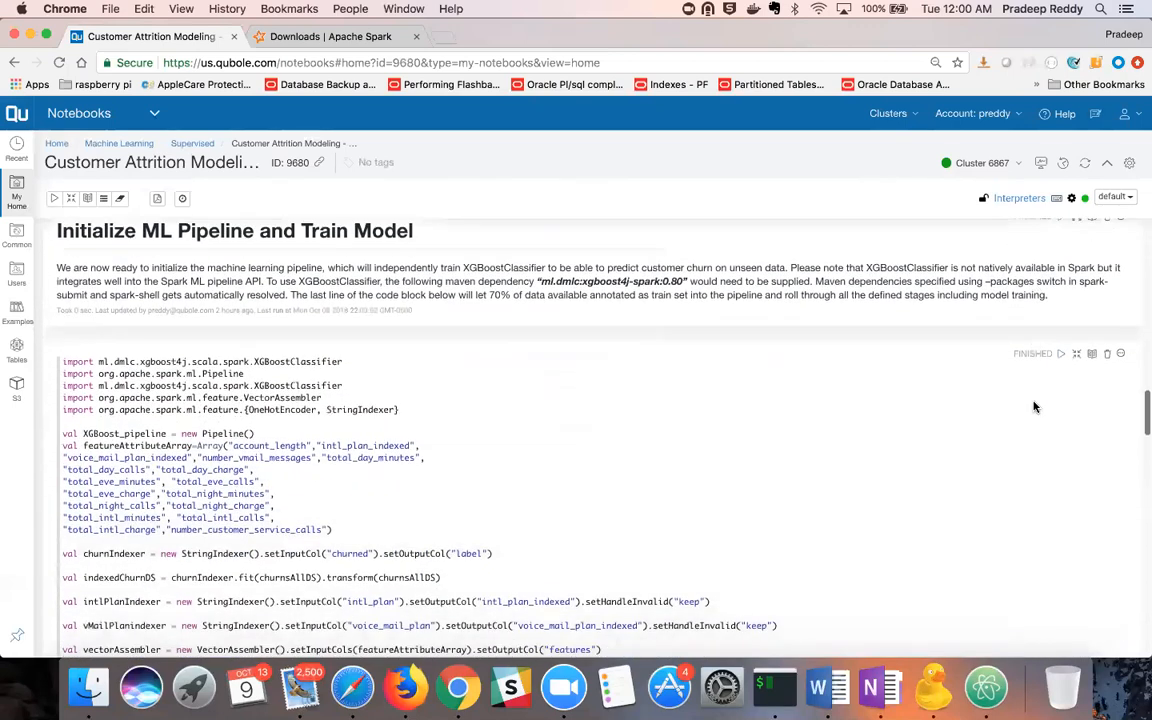
scroll(1035, 407, "down", 1)
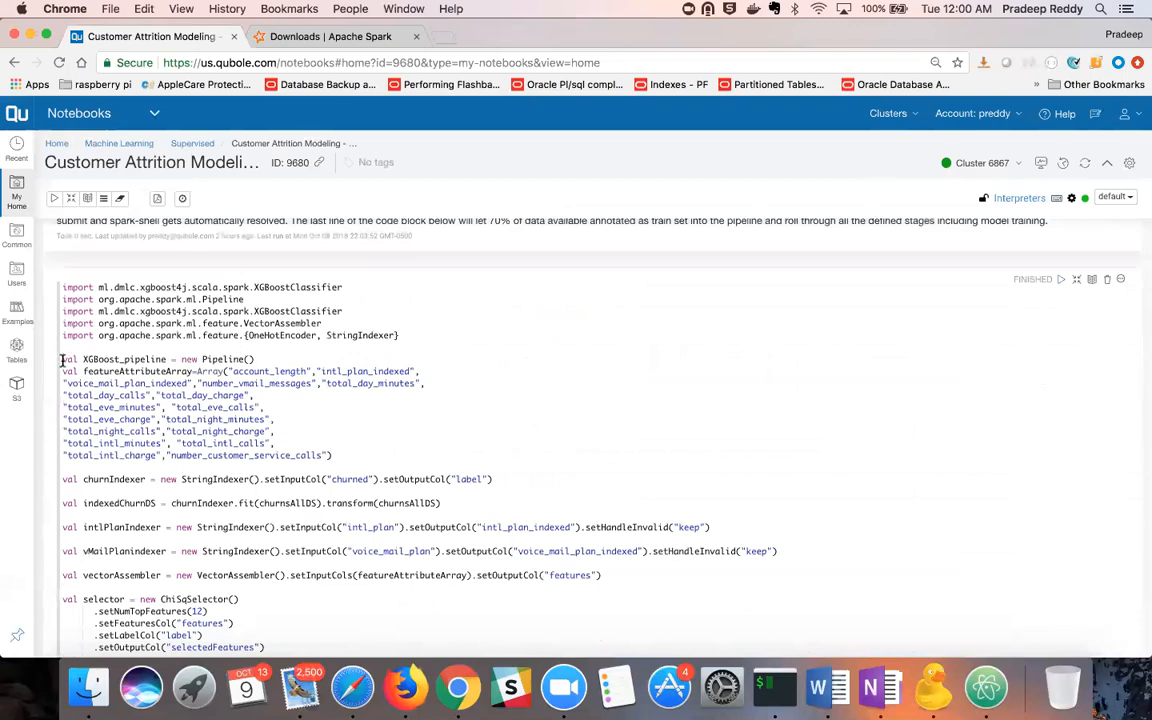
left_click_drag(62, 360, 266, 362)
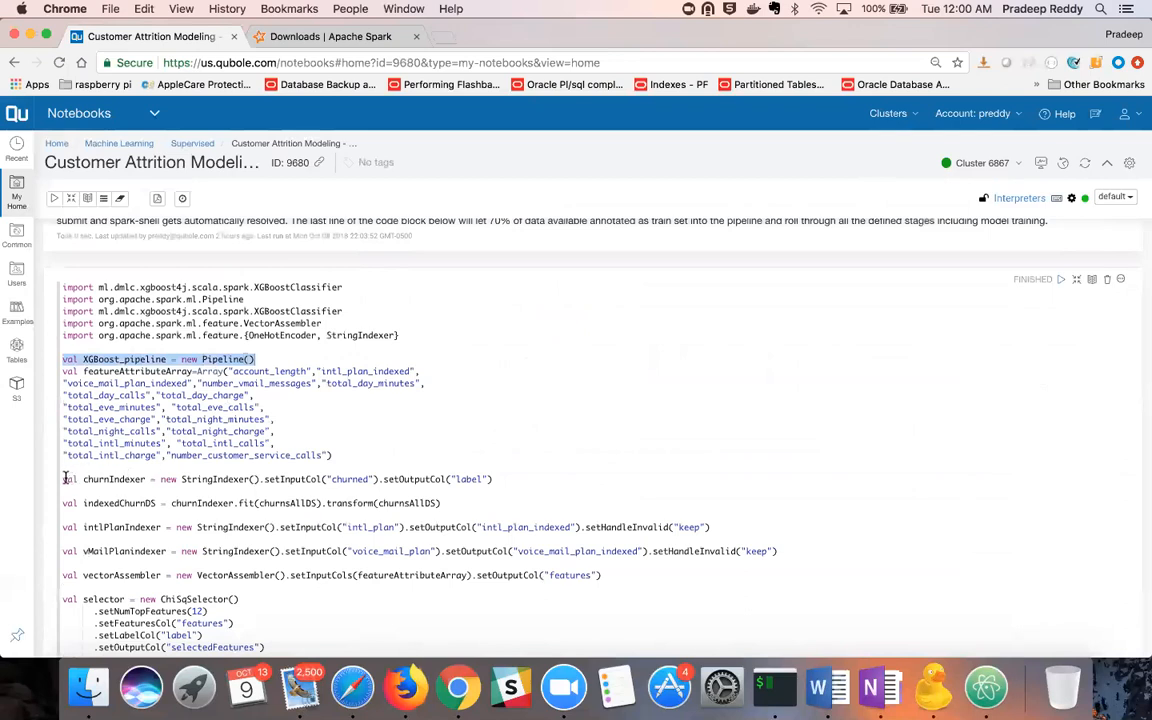
mouse_move(62, 479)
left_mouse_down()
mouse_move(208, 538)
mouse_move(206, 562)
left_mouse_up()
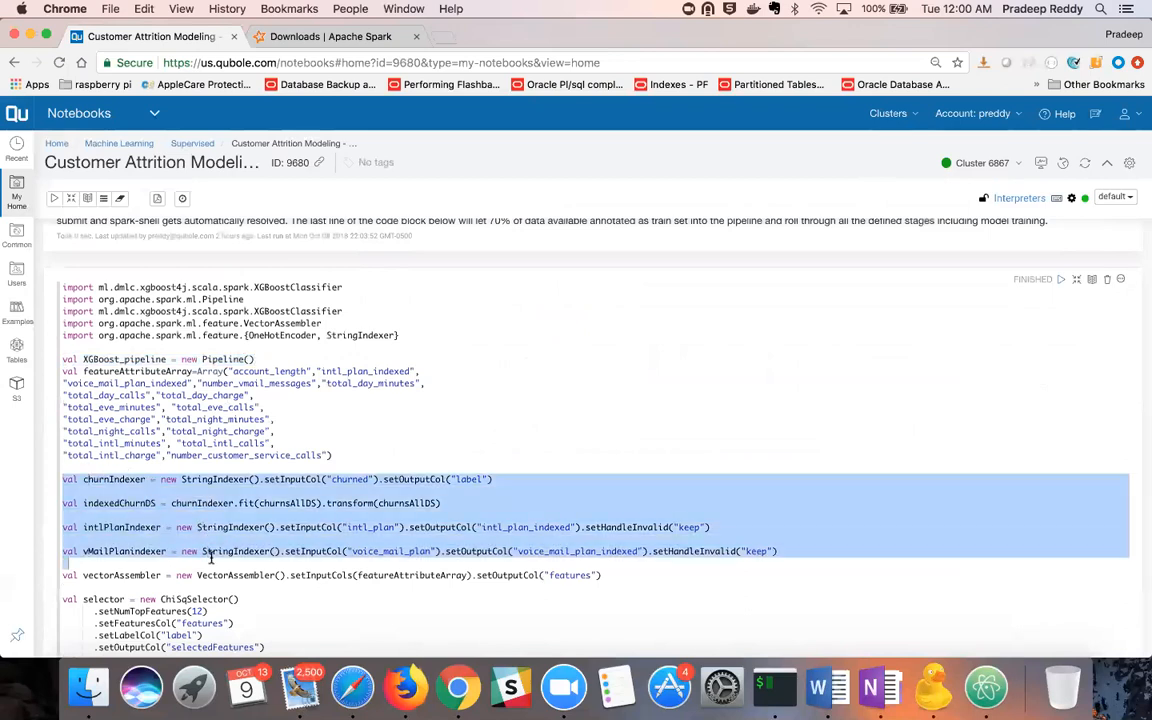
scroll(468, 618, "down", 2)
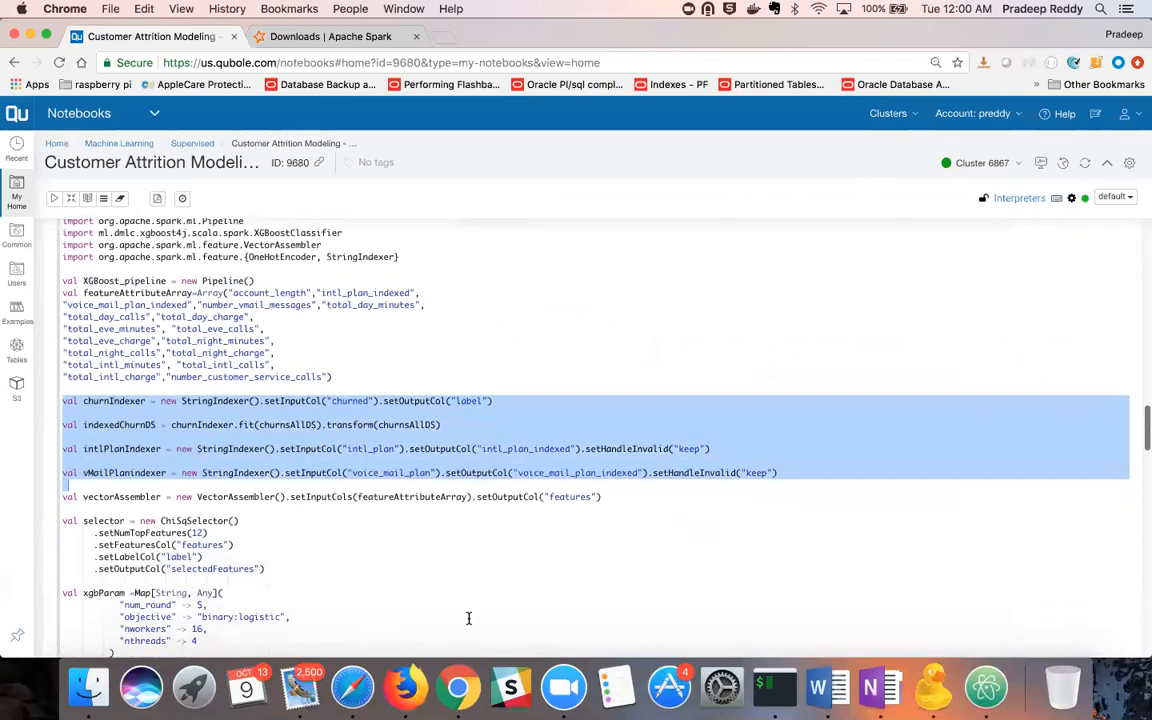
scroll(468, 618, "down", 2)
scroll(468, 619, "down", 2)
scroll(468, 618, "down", 2)
scroll(468, 618, "down", 1)
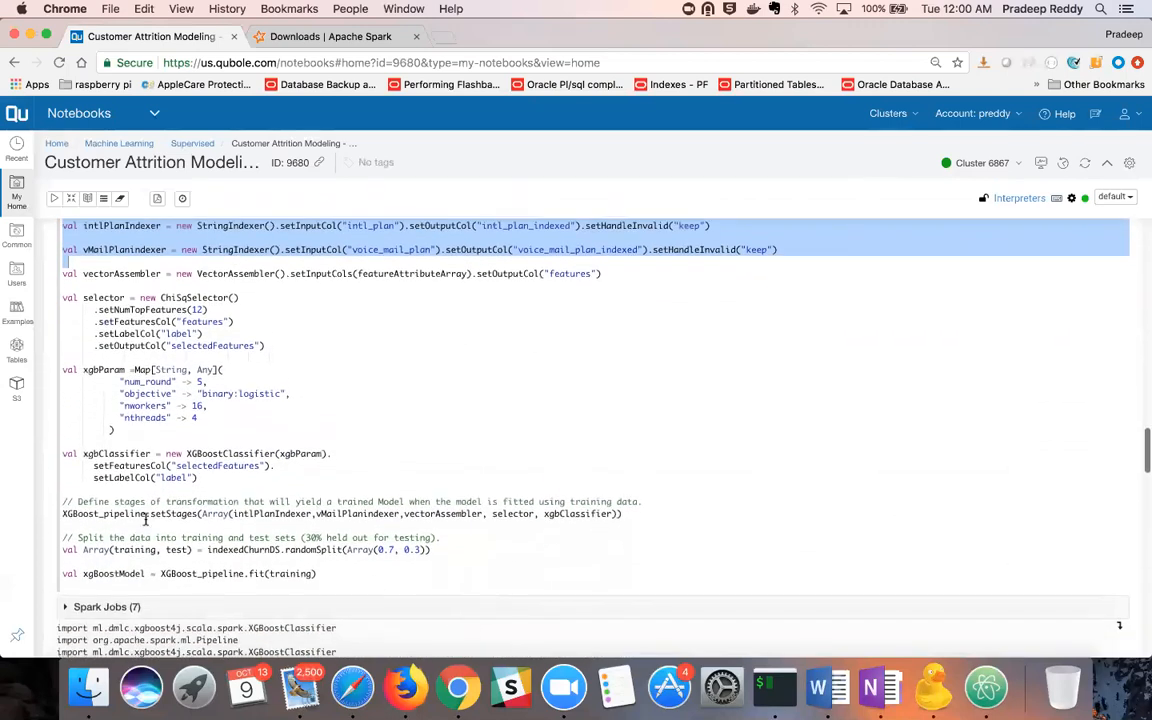
left_click(62, 454)
left_click_drag(62, 454, 253, 478)
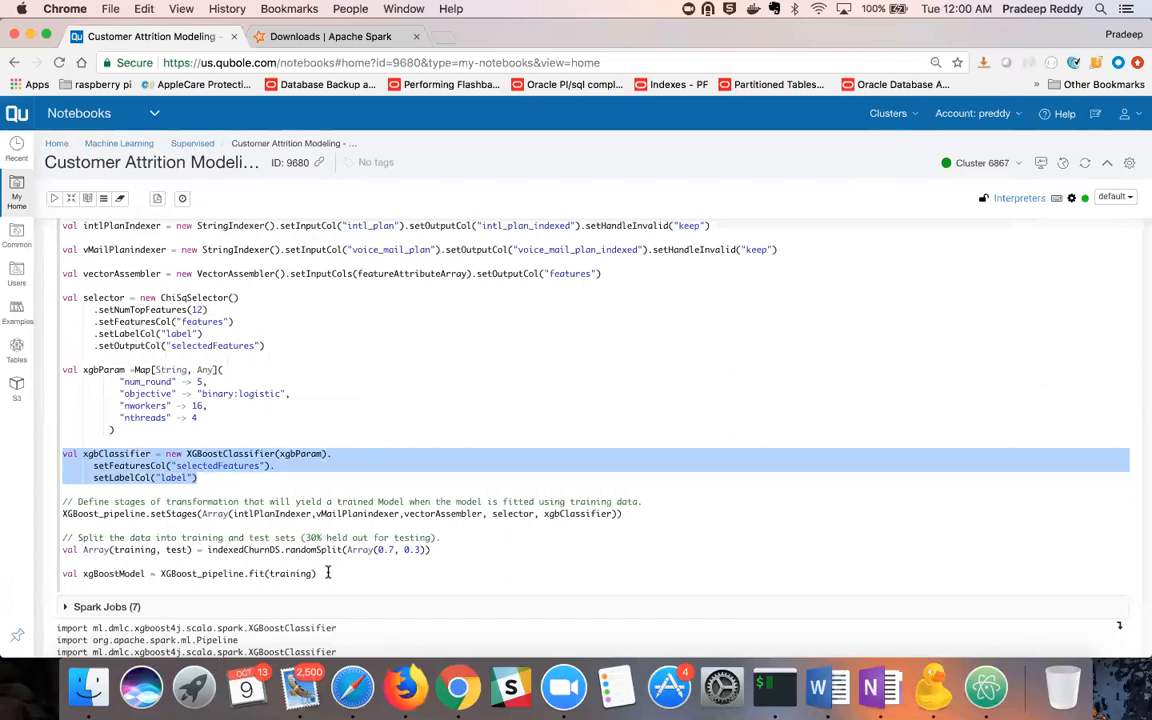
left_click_drag(320, 573, 81, 558)
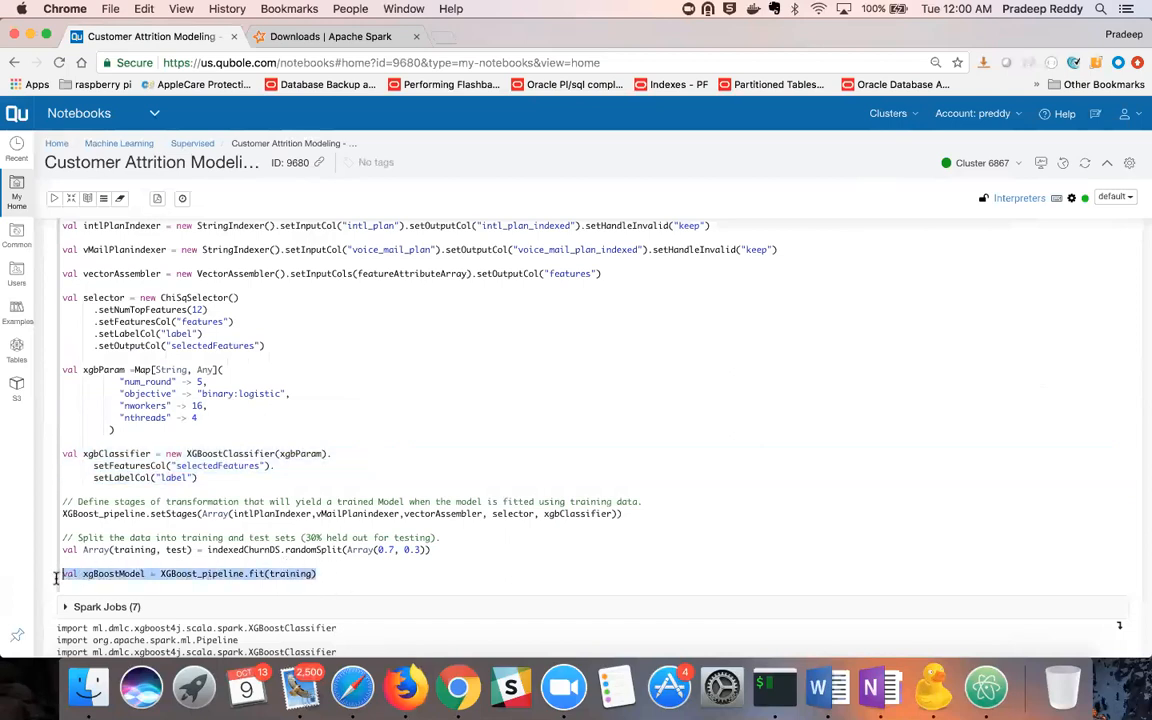
double_click(126, 549)
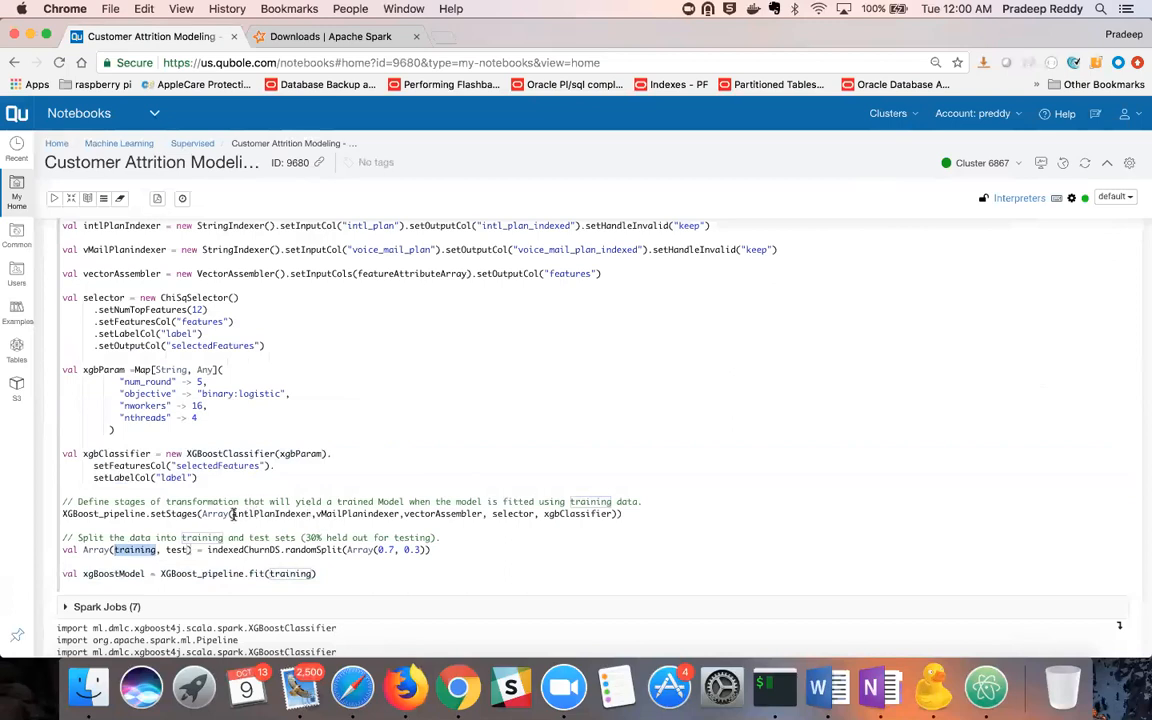
left_click_drag(232, 514, 615, 516)
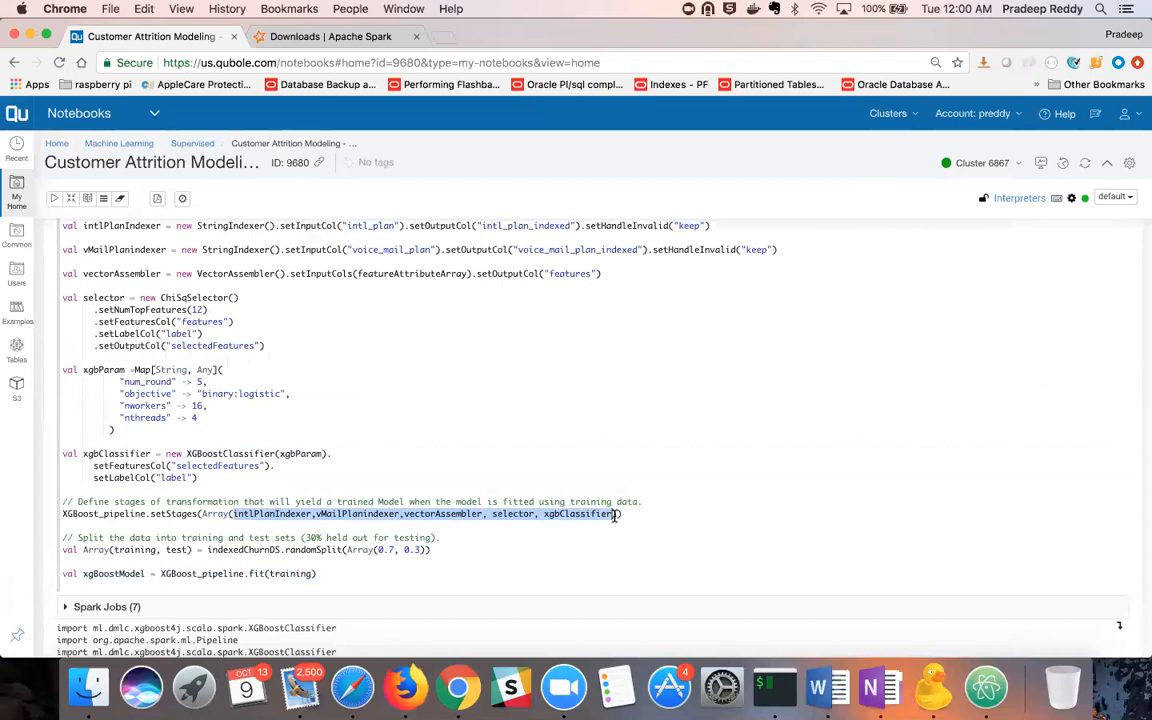
double_click(118, 571)
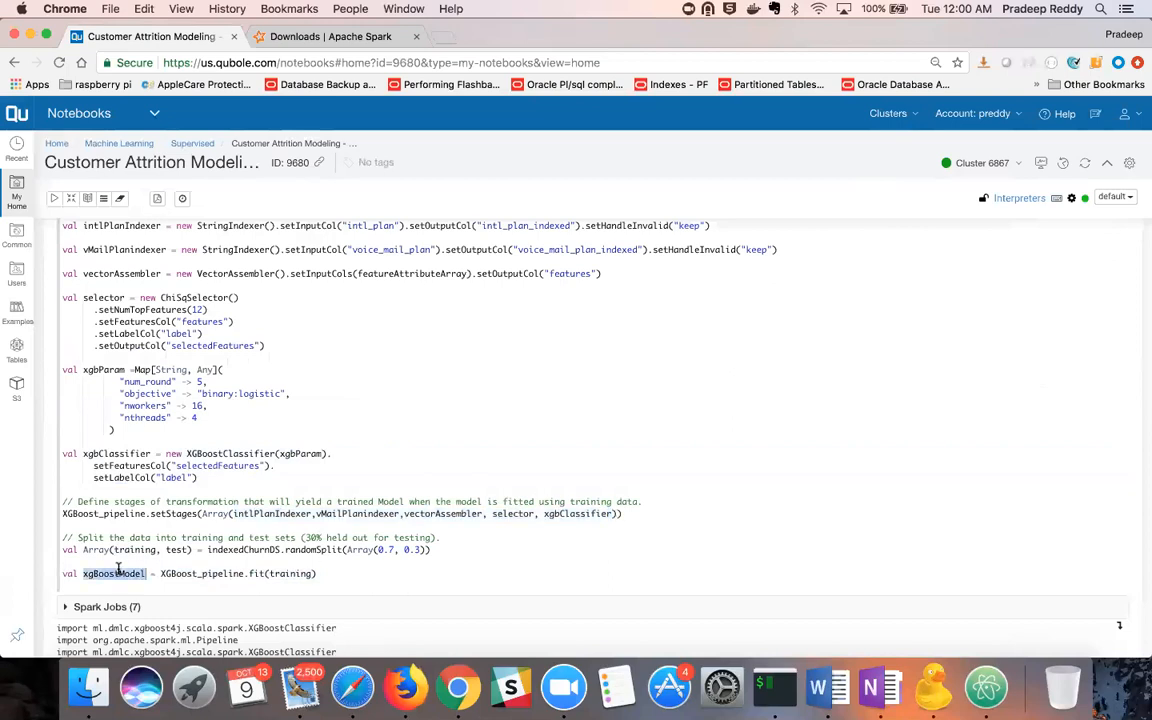
scroll(118, 571, "down", 3)
scroll(118, 573, "down", 5)
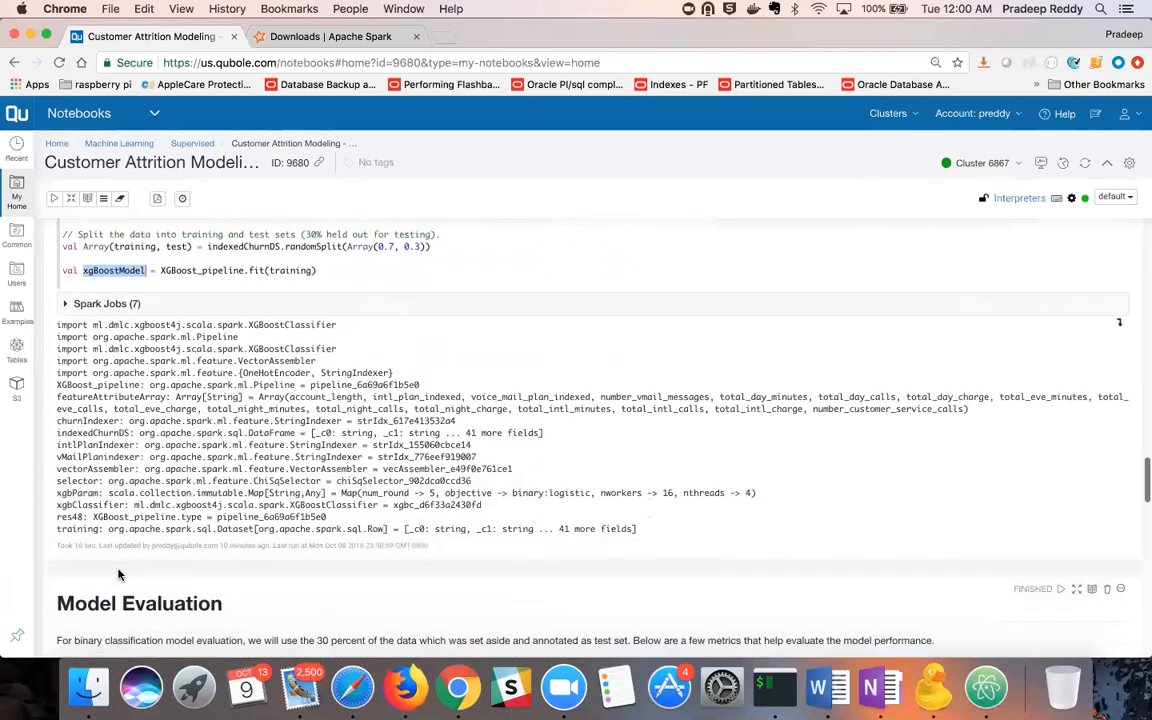
scroll(118, 573, "up", 3)
scroll(118, 573, "up", 6)
scroll(118, 573, "up", 3)
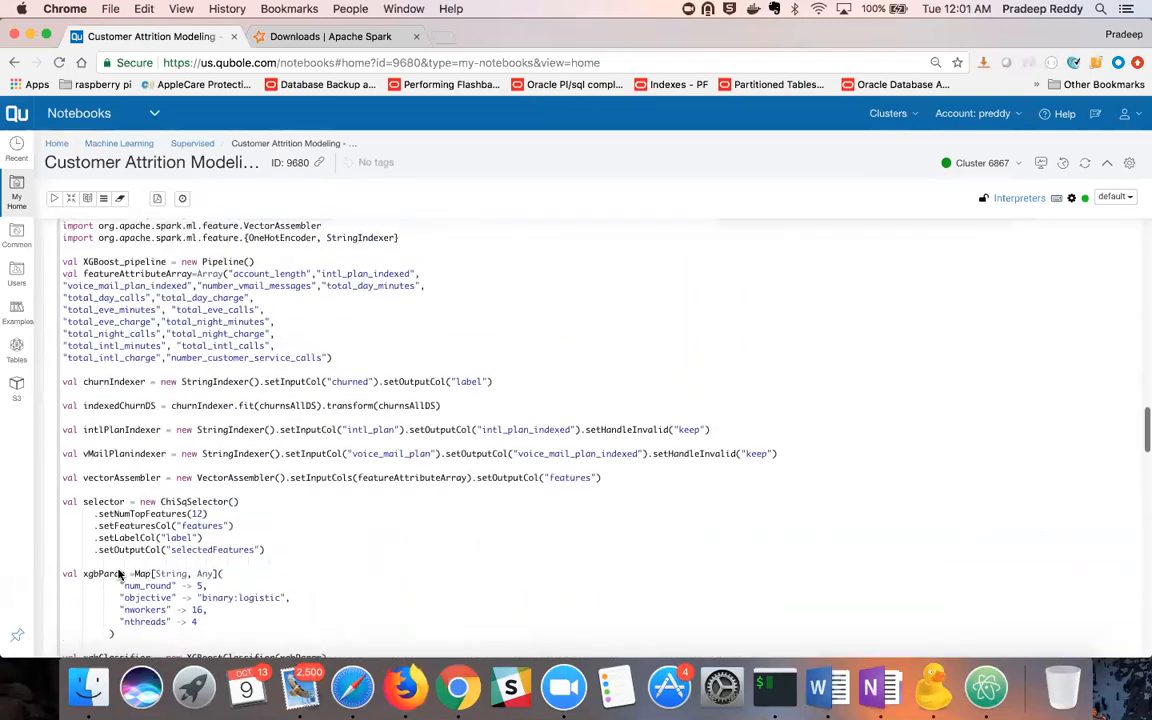
scroll(100, 571, "up", 2)
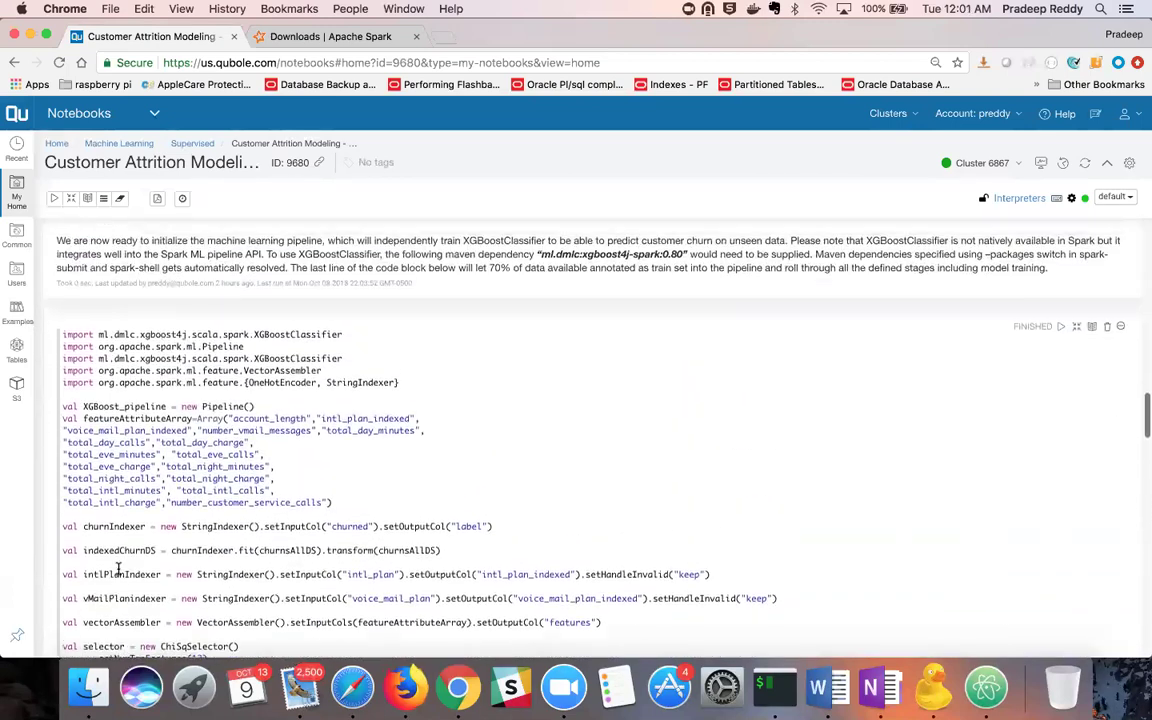
- Rerun the XGBoost pipeline paragraph to retrain xgBoostModel and list its stages
left_click(1061, 327)
scroll(979, 522, "down", 10)
scroll(981, 528, "down", 3)
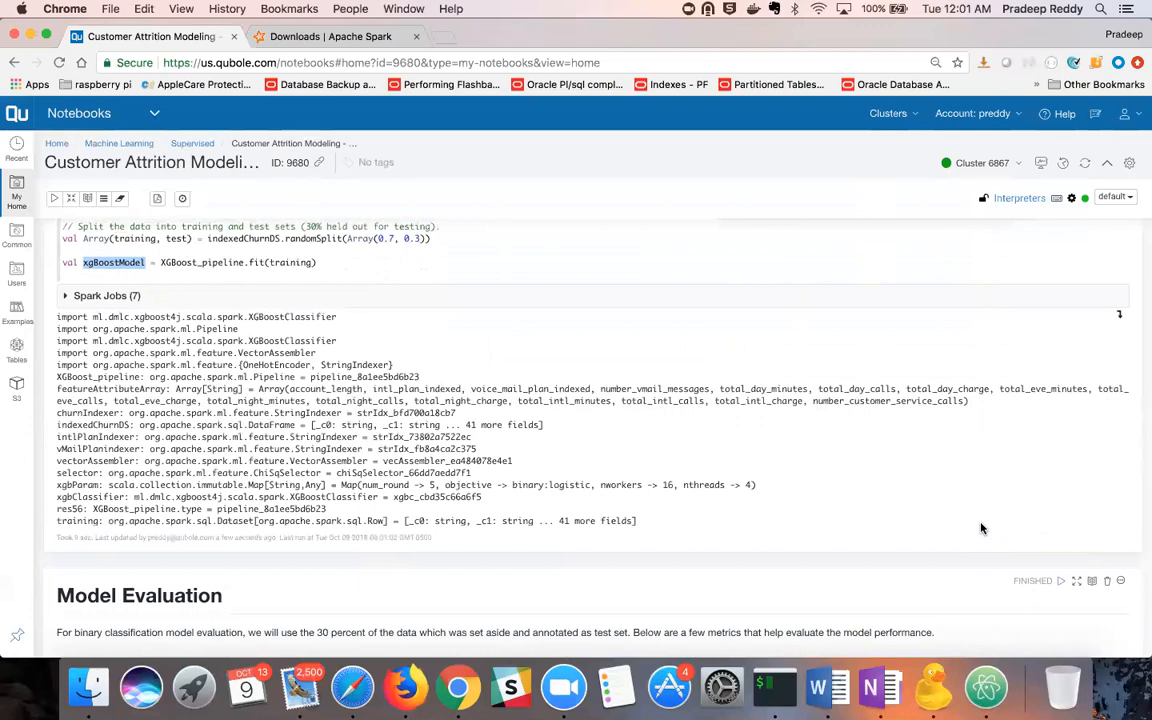
scroll(981, 528, "down", 2)
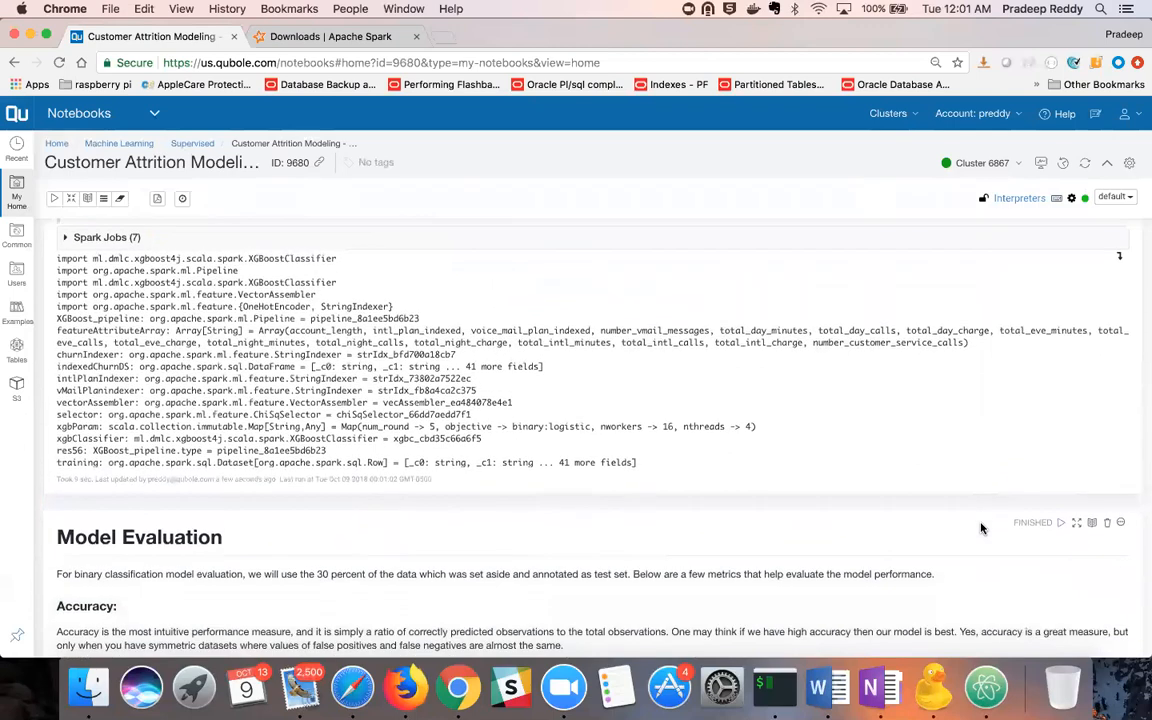
scroll(981, 528, "down", 2)
scroll(981, 528, "down", 2)
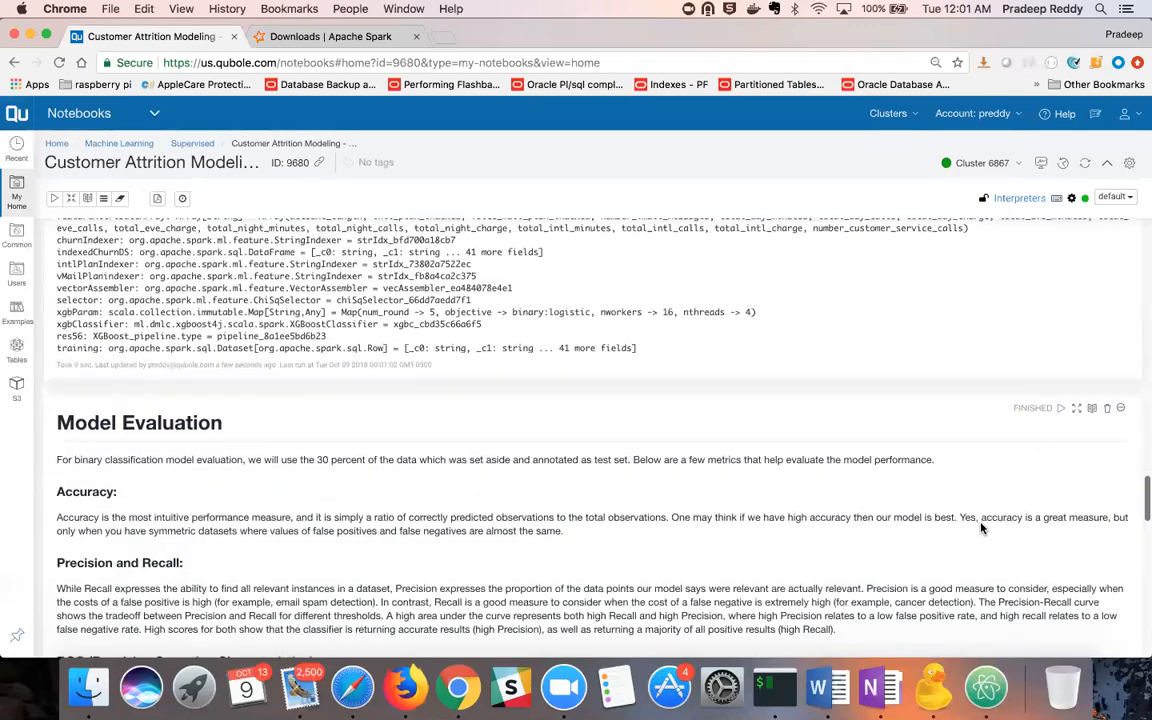
scroll(981, 528, "down", 3)
scroll(981, 528, "down", 1)
scroll(981, 528, "down", 1)
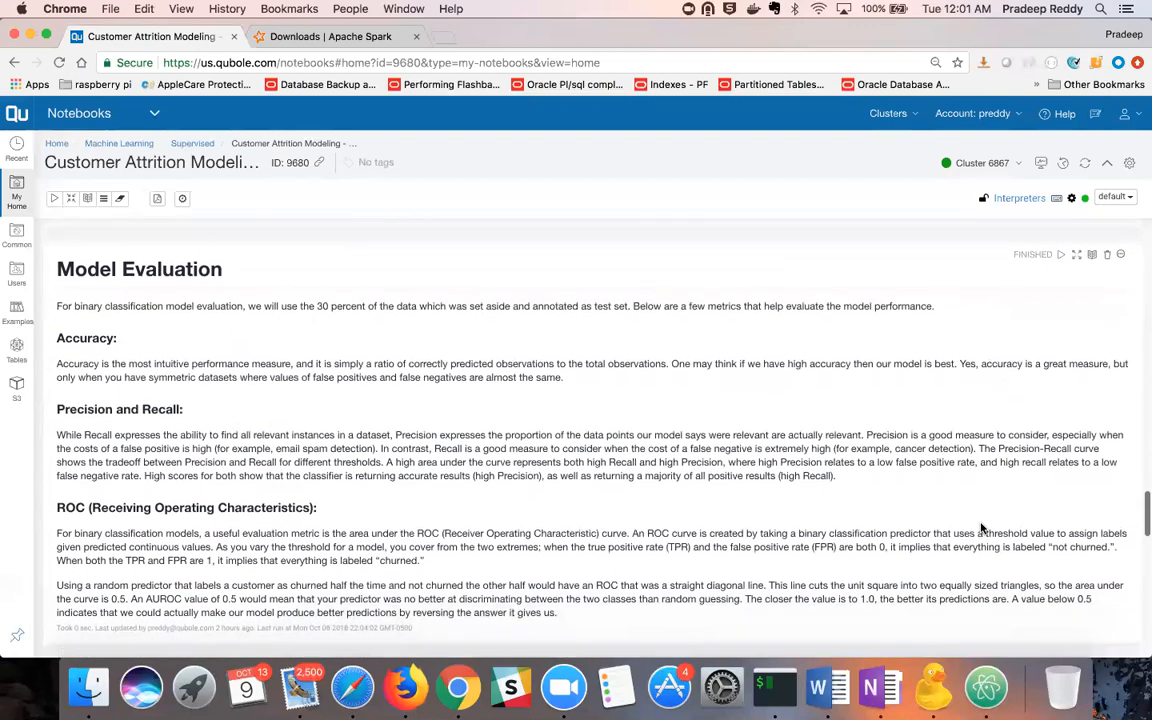
scroll(981, 528, "down", 1)
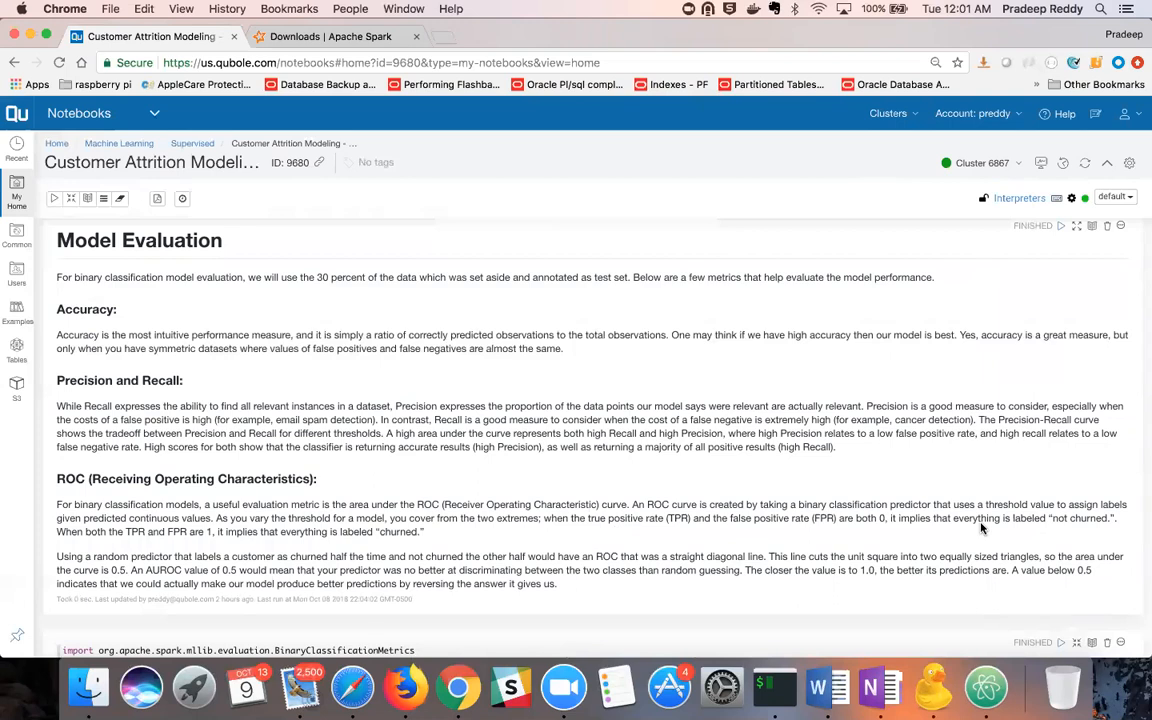
scroll(981, 528, "down", 1)
scroll(981, 528, "down", 3)
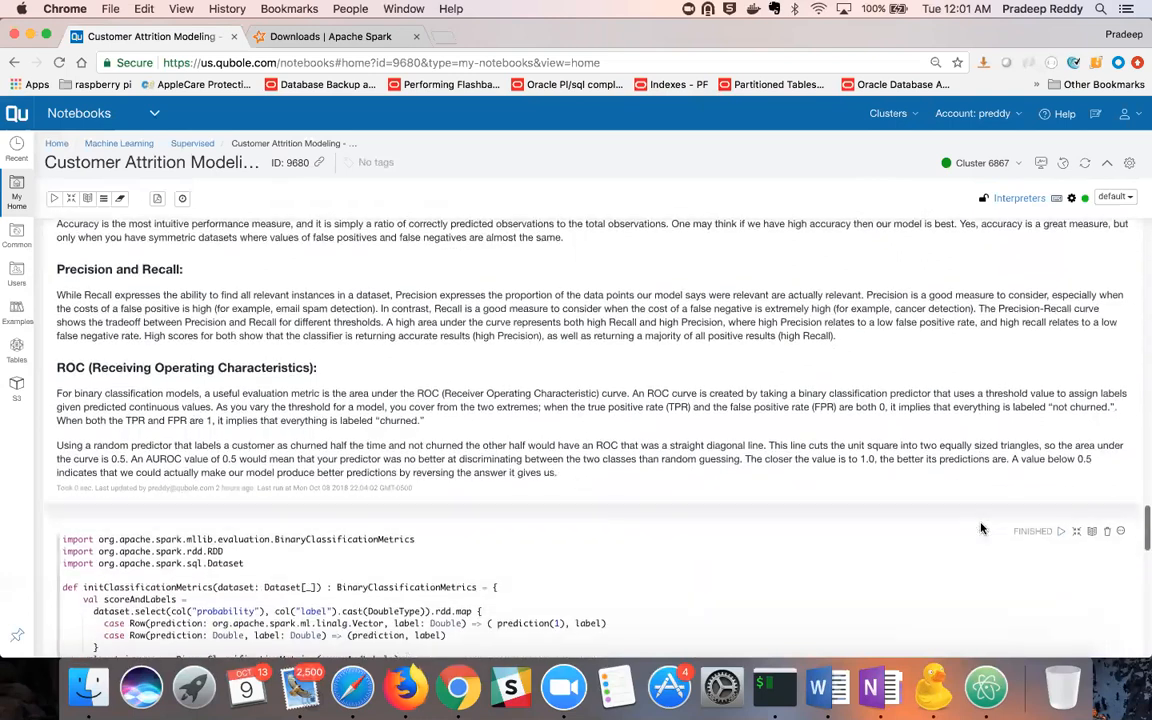
scroll(981, 528, "down", 3)
scroll(980, 524, "down", 3)
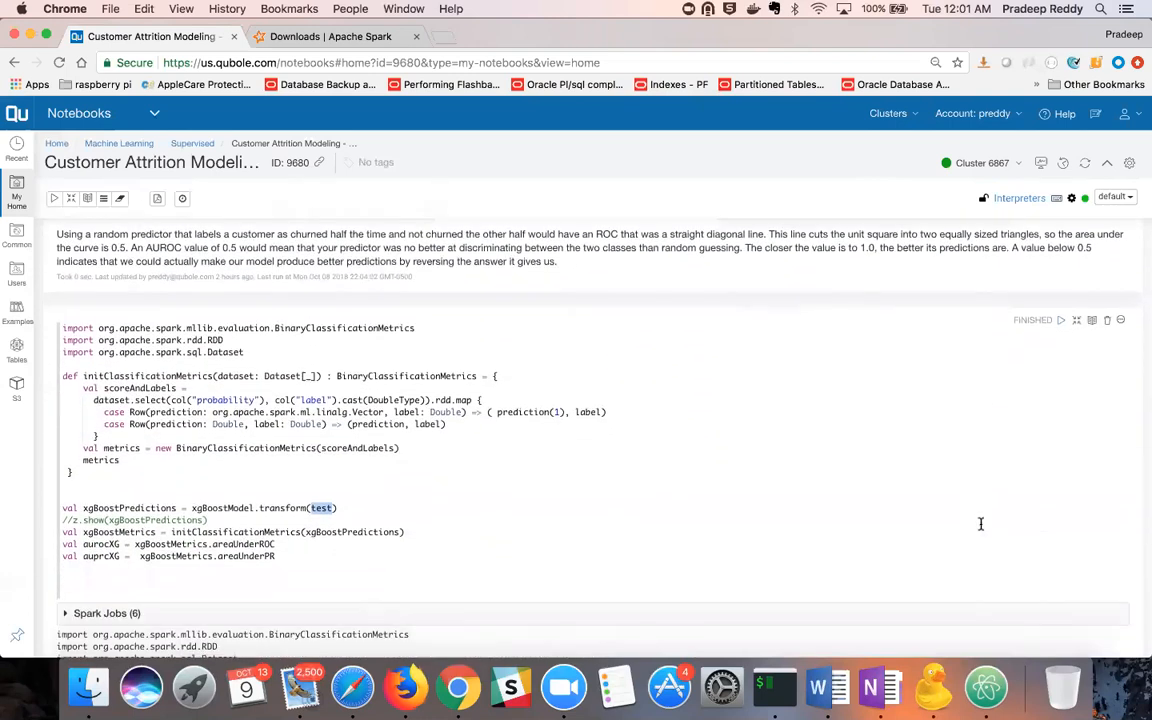
scroll(981, 524, "down", 1)
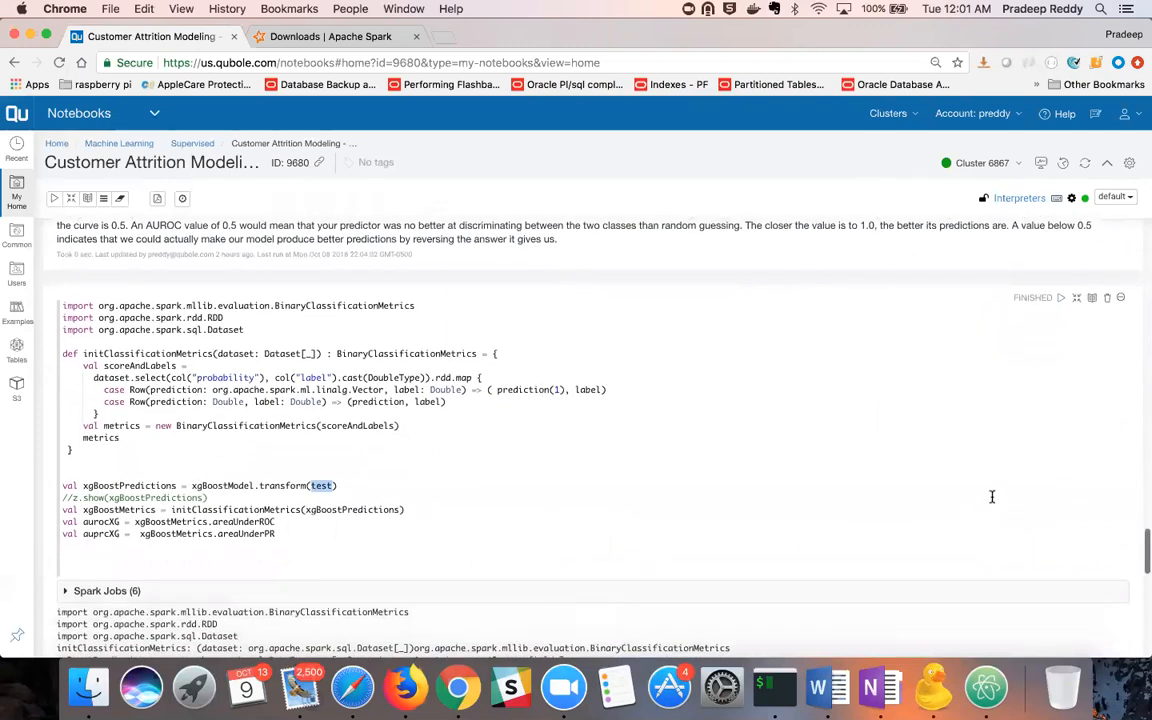
- Rerun the model evaluation paragraph, reporting auROC ≈0.918
left_click(1061, 303)
scroll(1039, 478, "down", 4)
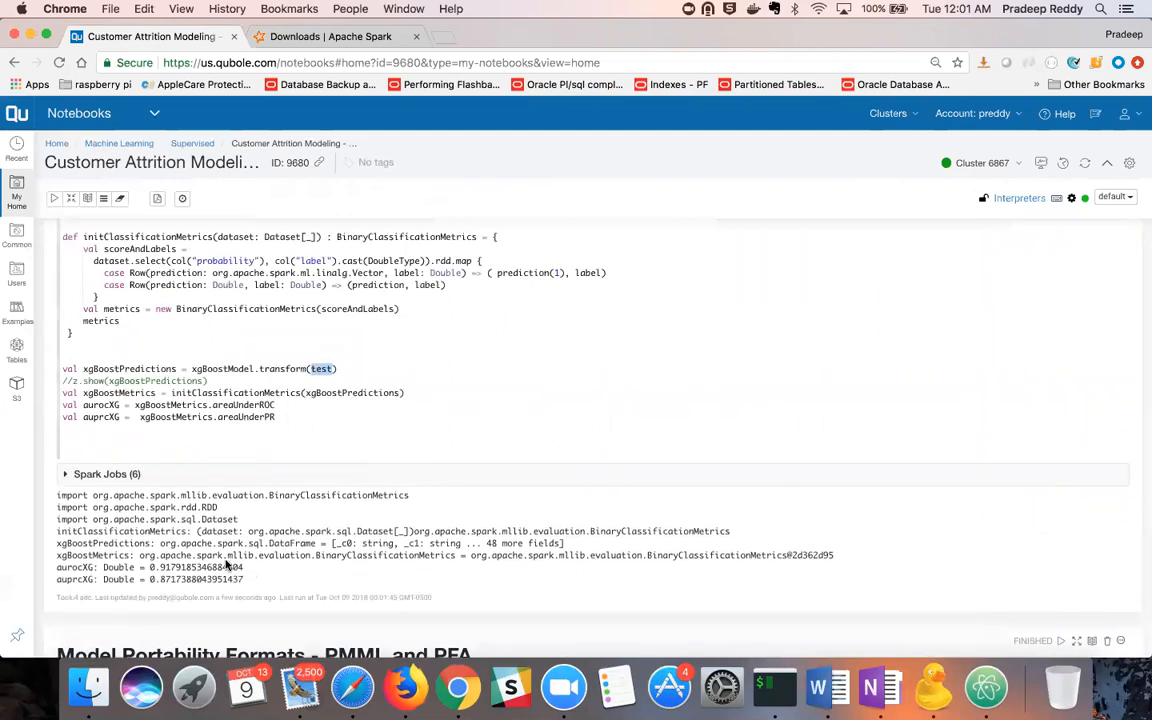
double_click(200, 568)
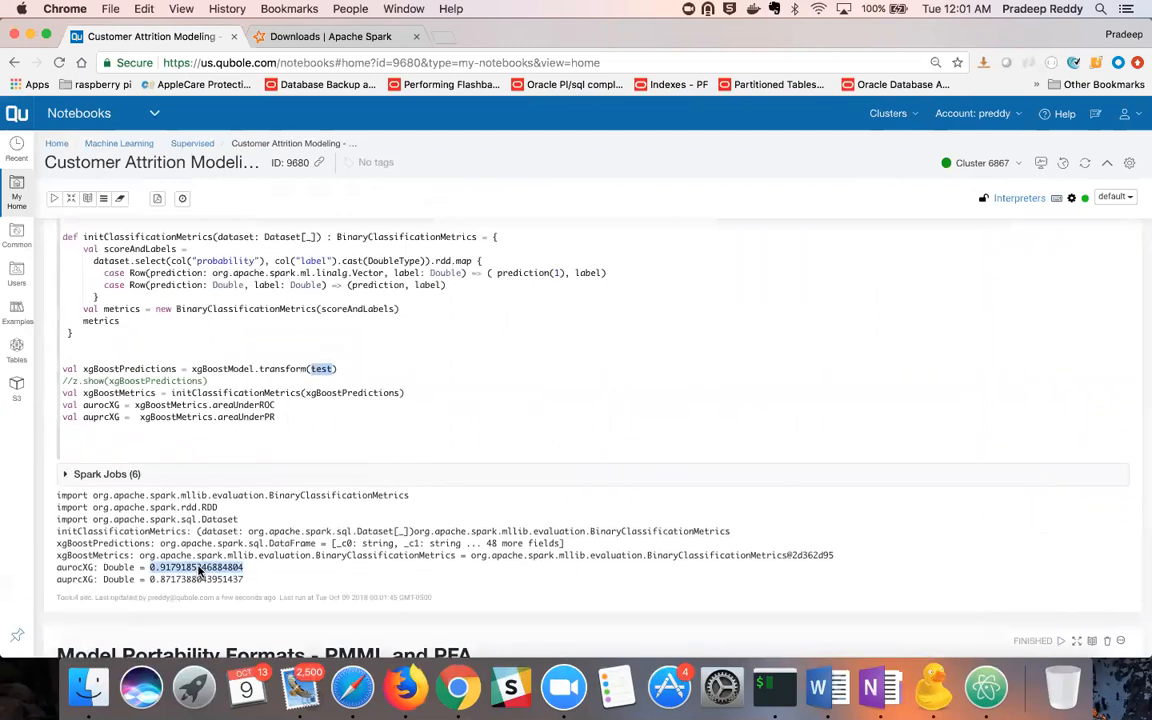
scroll(200, 570, "down", 1)
scroll(200, 570, "down", 2)
scroll(200, 570, "down", 2)
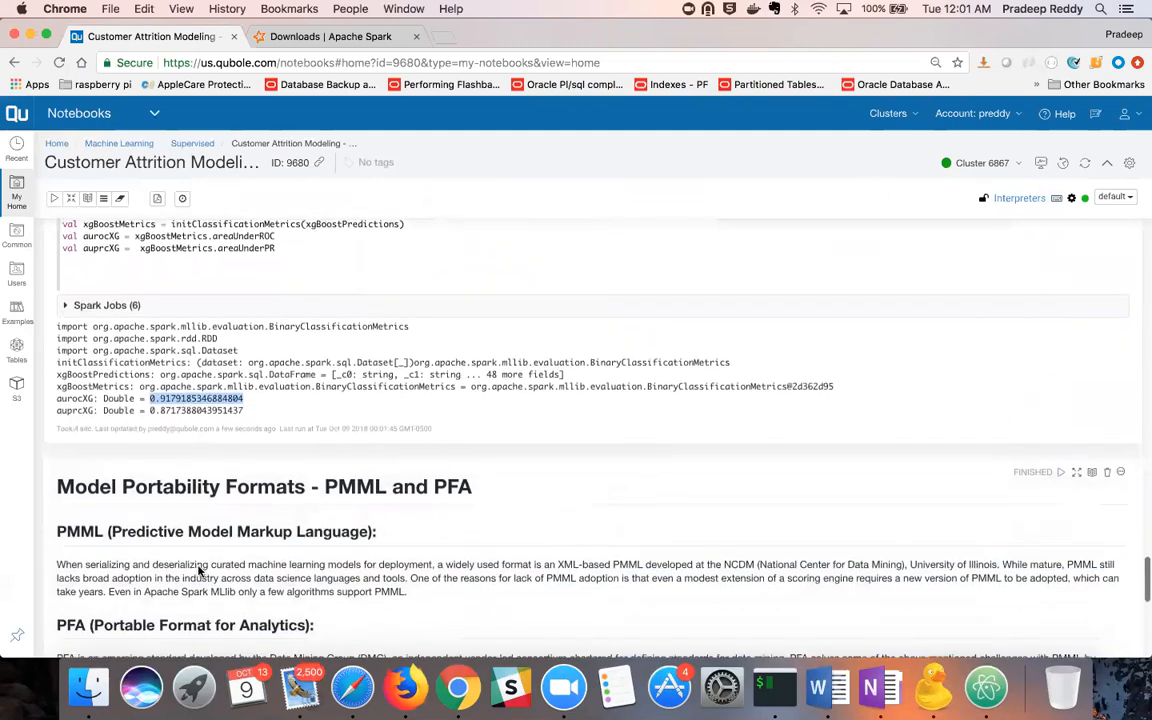
scroll(200, 570, "down", 1)
scroll(200, 570, "down", 3)
scroll(200, 570, "down", 2)
scroll(200, 572, "down", 2)
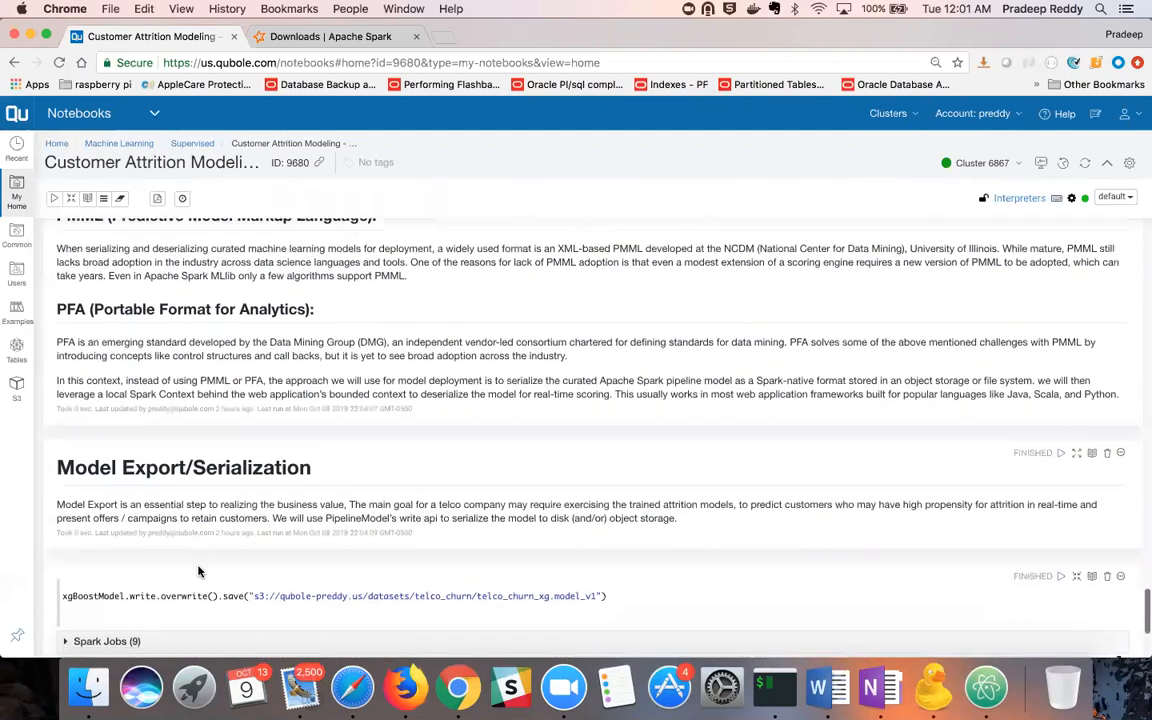
scroll(198, 571, "down", 1)
scroll(198, 571, "down", 2)
scroll(198, 571, "down", 1)
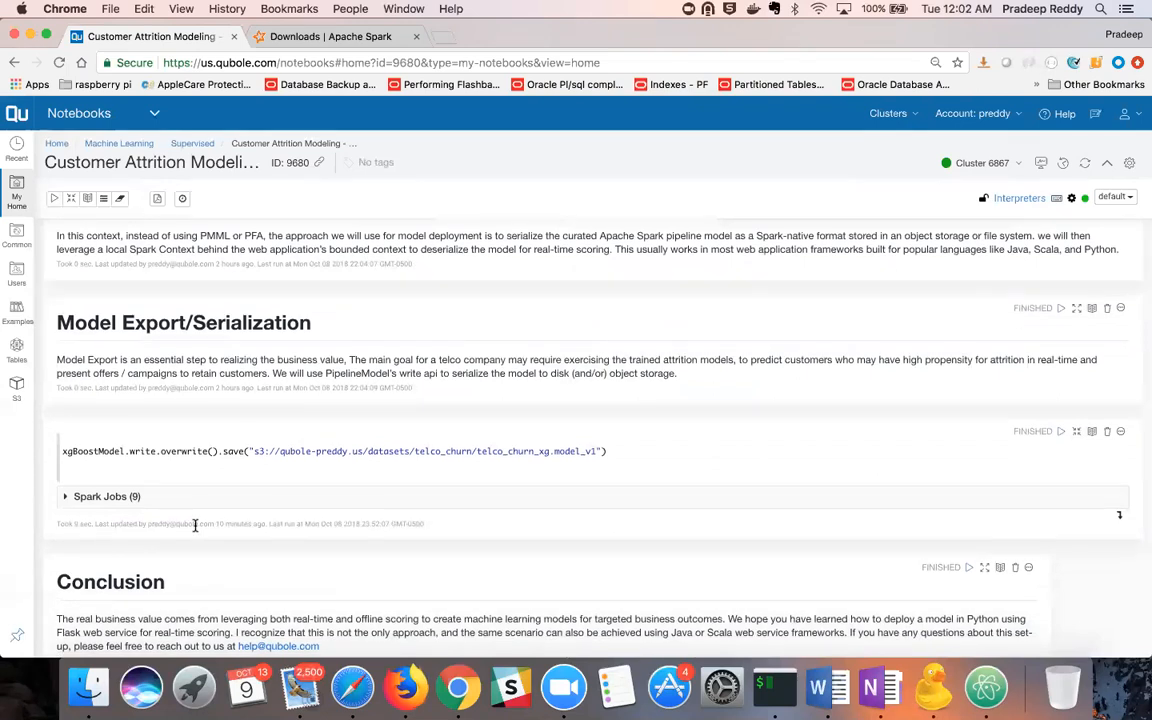
- Rerun the export paragraph writing xgBoostModel to the S3 telco_churn path
double_click(100, 451)
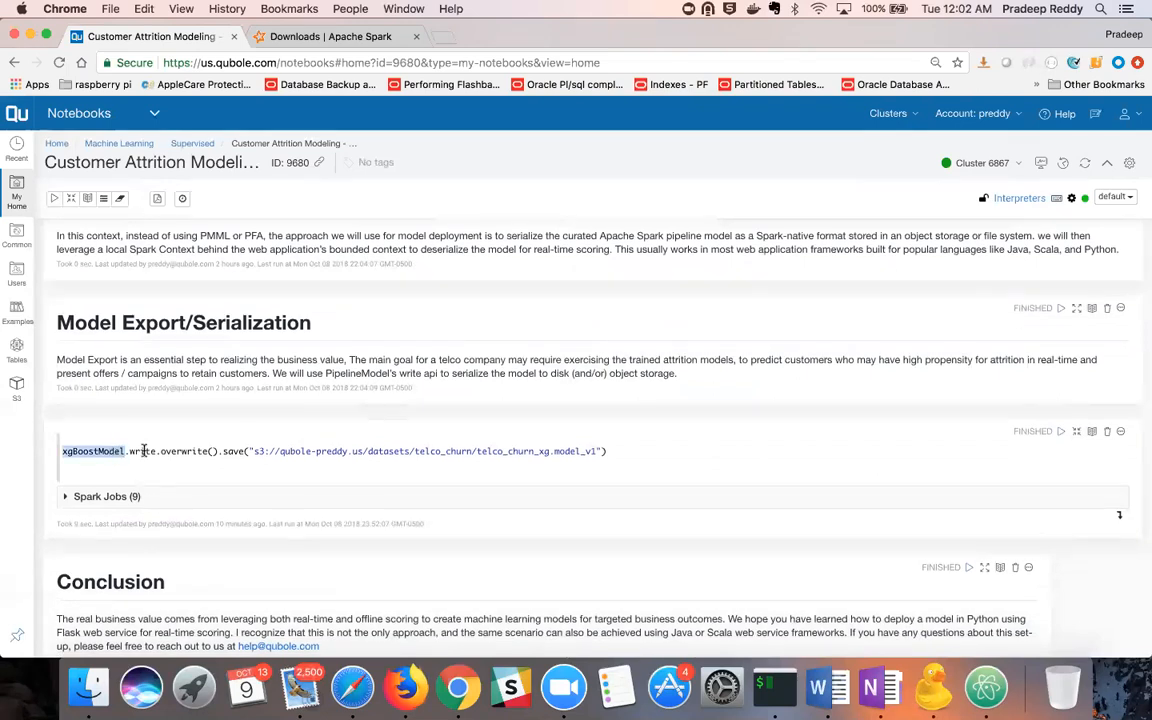
double_click(144, 451)
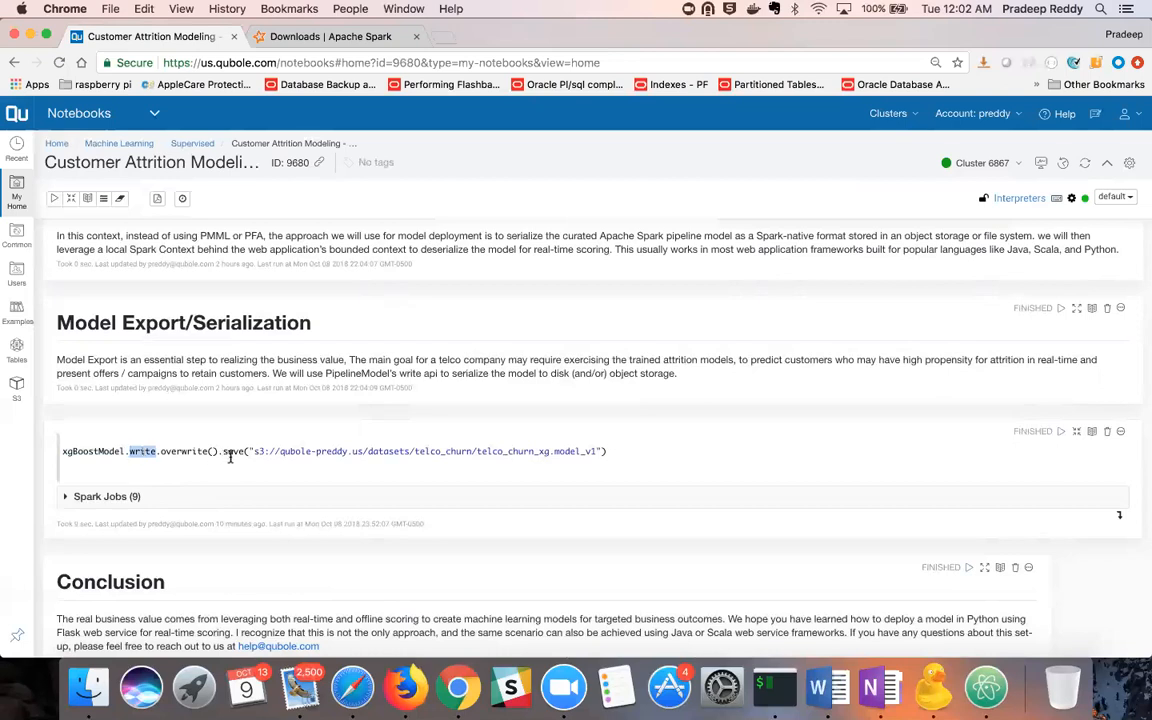
left_click(1061, 431)
- In Cyberduck, refresh telco_churn and download telco_churn_xg.model_v1 locally, overwriting the old copy
left_click(937, 692)
left_click(391, 249)
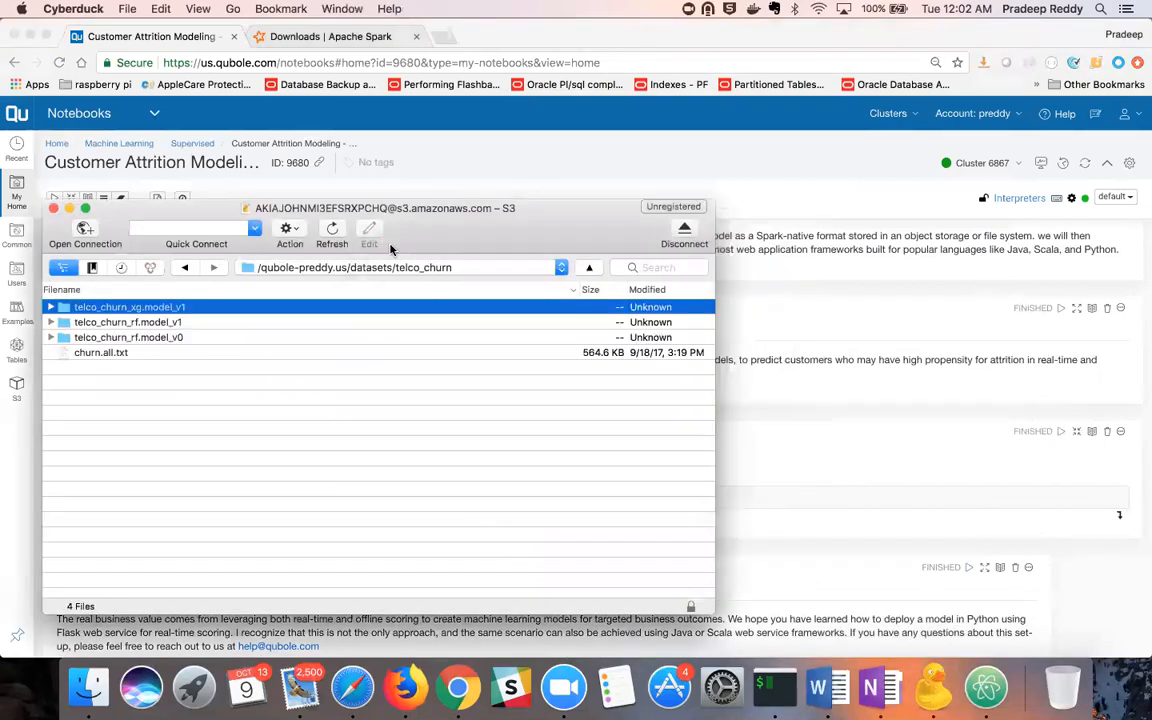
left_click(334, 232)
right_click(178, 233)
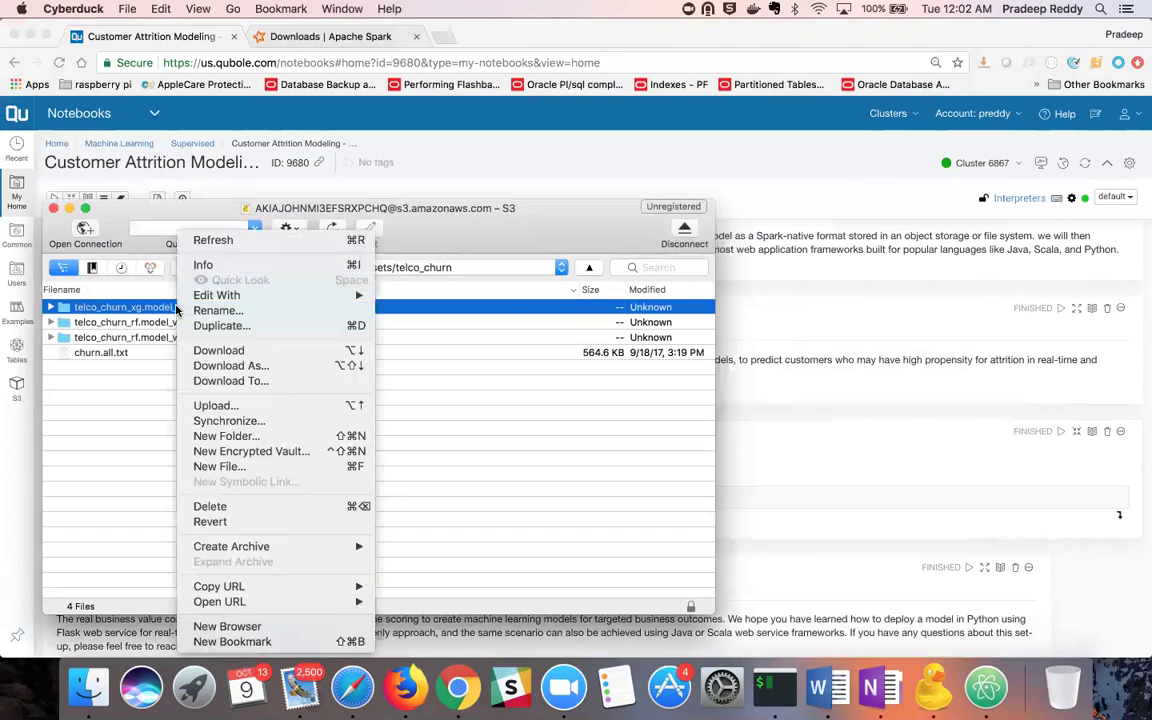
left_click(221, 354)
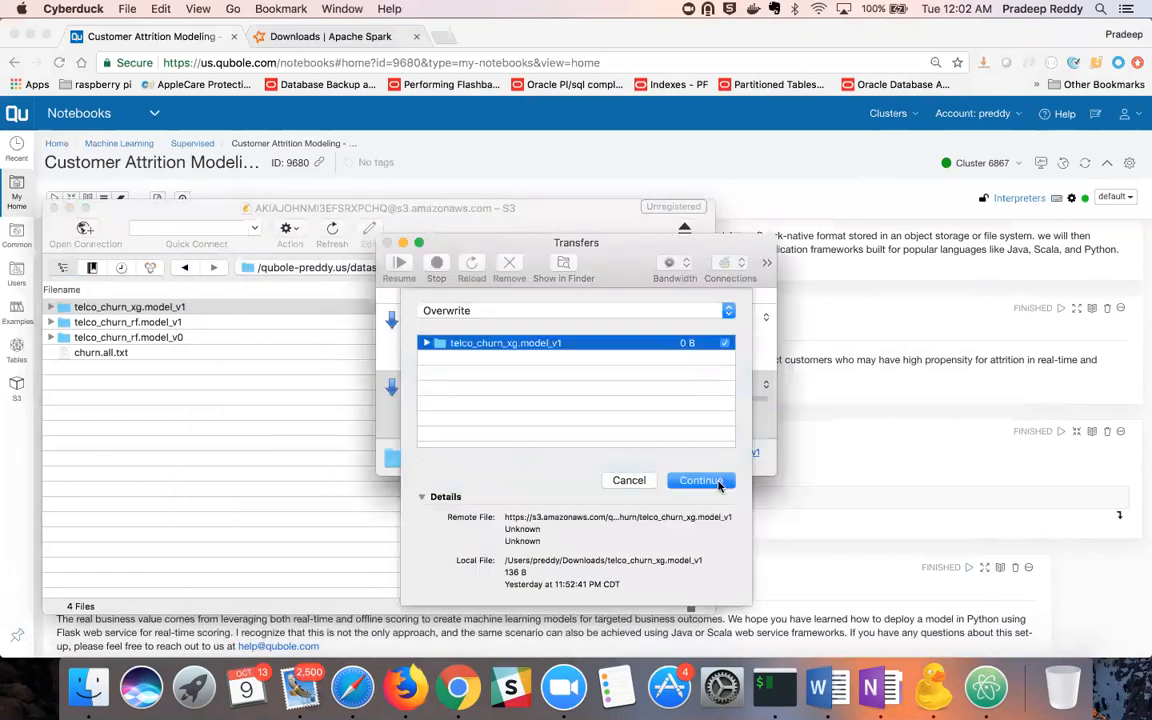
left_click(701, 481)
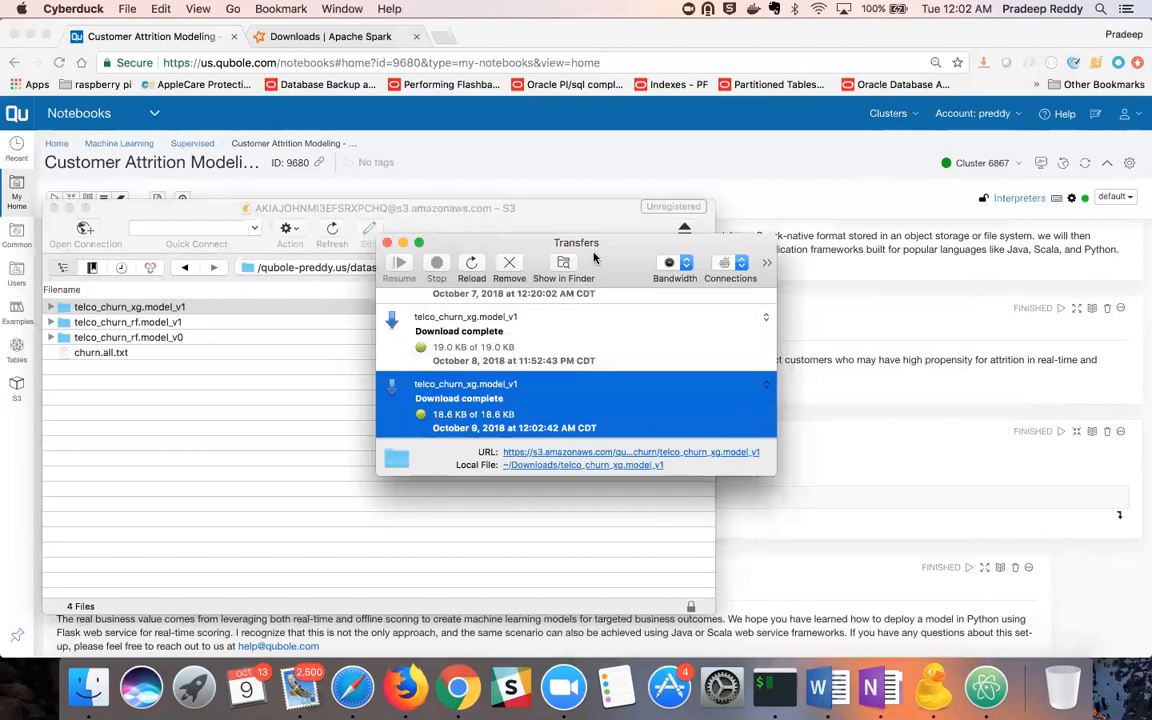
- Return to the Downloads | Apache Spark tab in Chrome
left_click(361, 40)
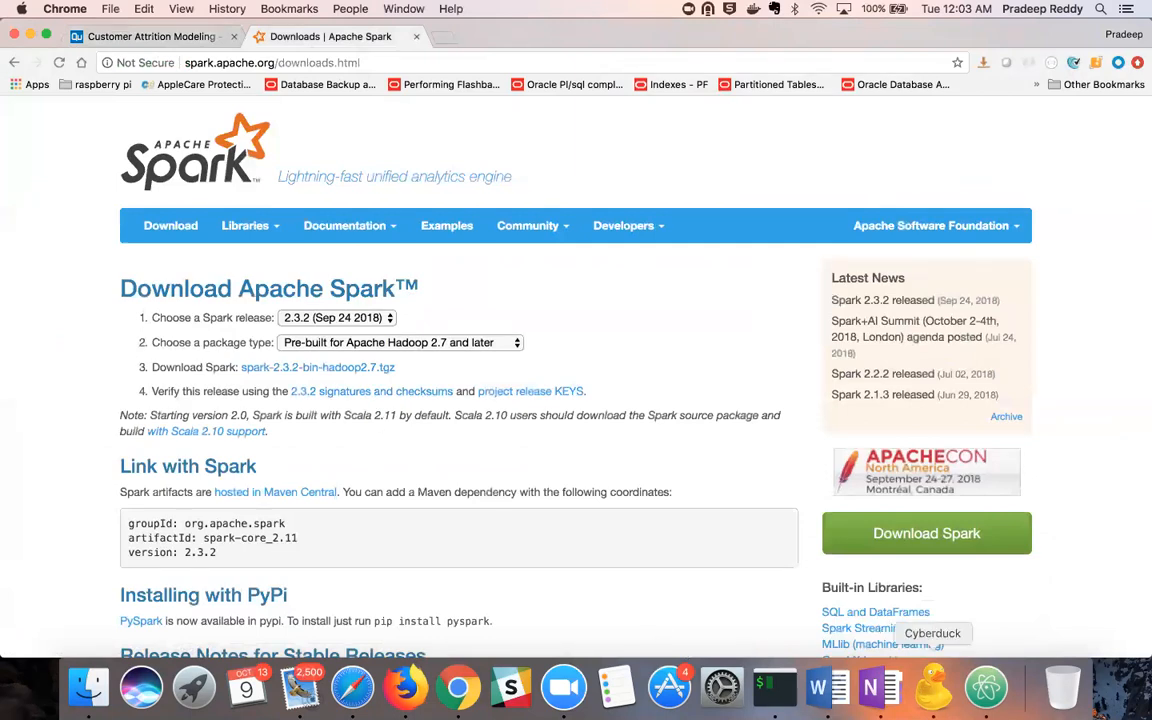
- In iTerm2, move into the Spark bin folder and launch ./pyspark with ml.dmlc:xgboost4j-spark:0.80
left_click(774, 686)
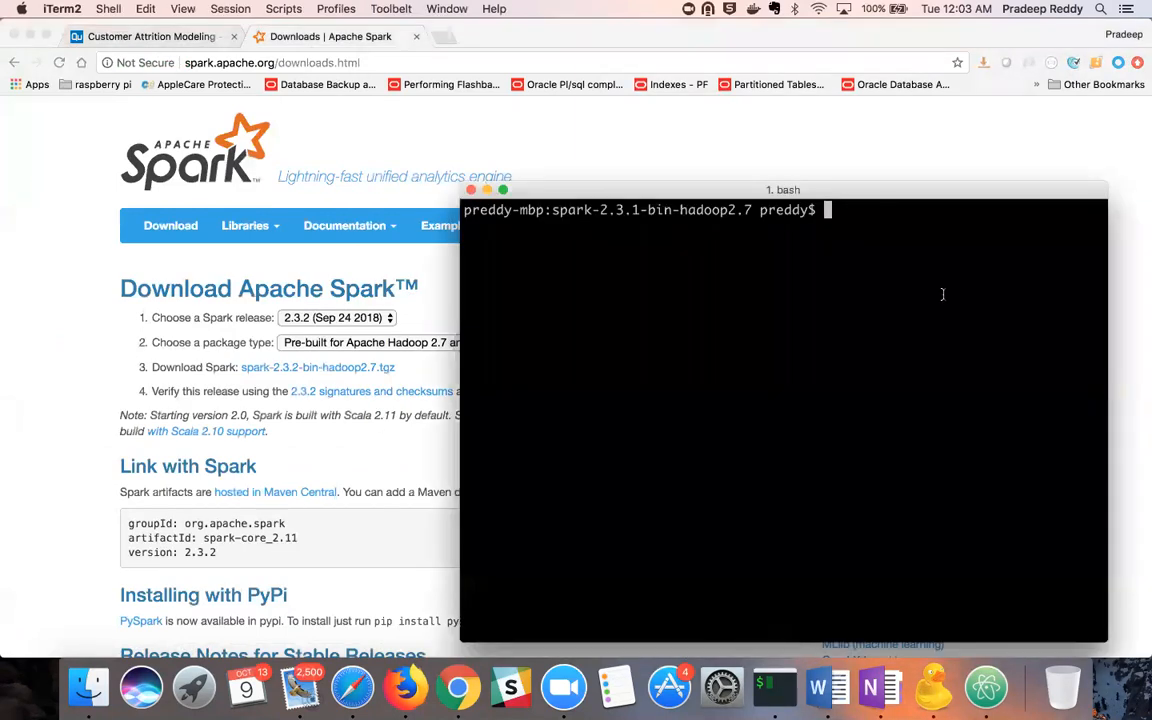
type("pwd")
key("Return")
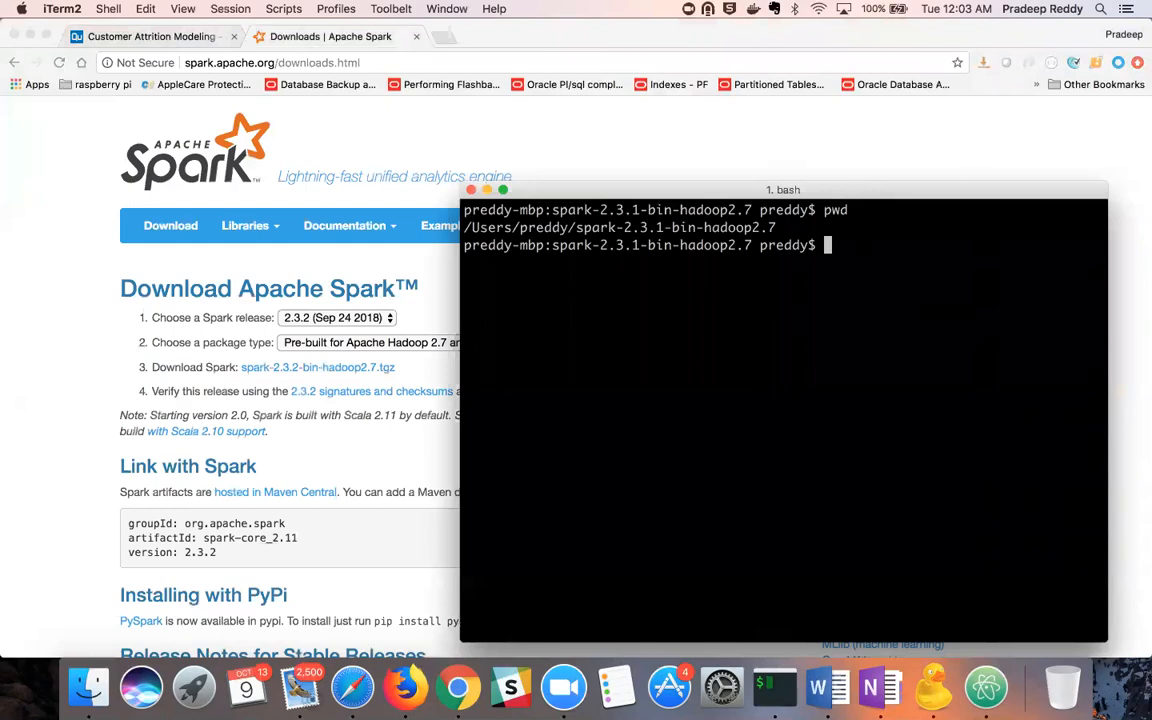
type("cd b")
type("in")
key("Return")
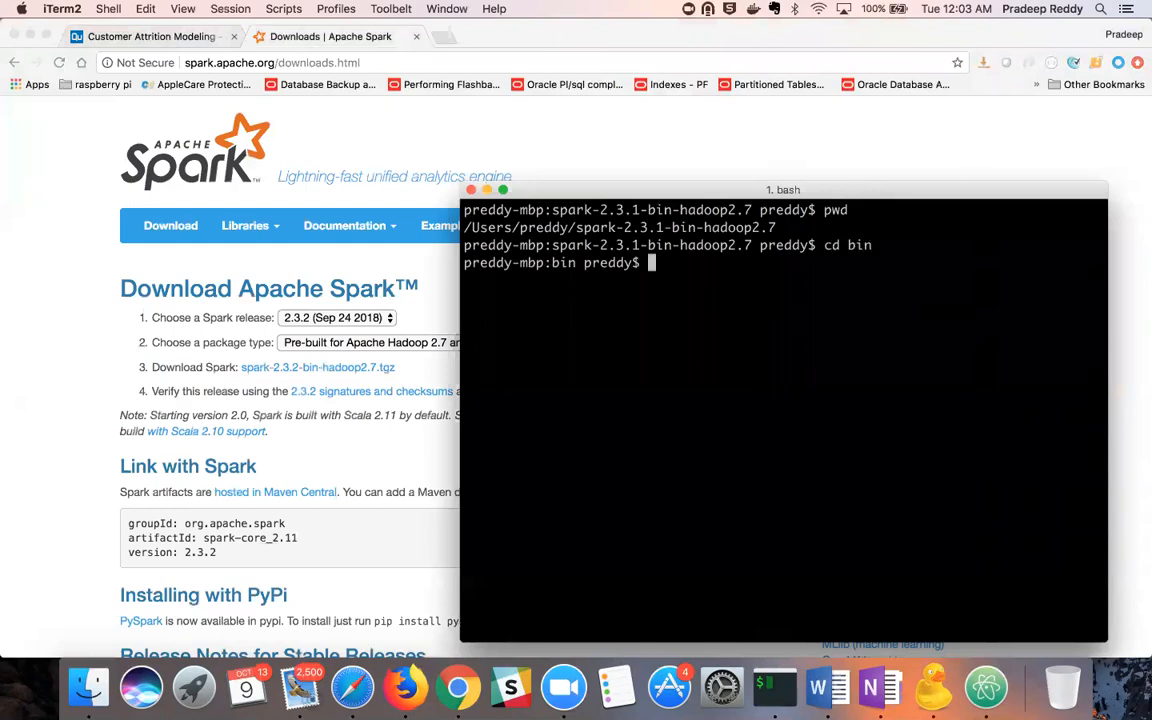
key("Up")
key("Up")
key("Up")
key("Up")
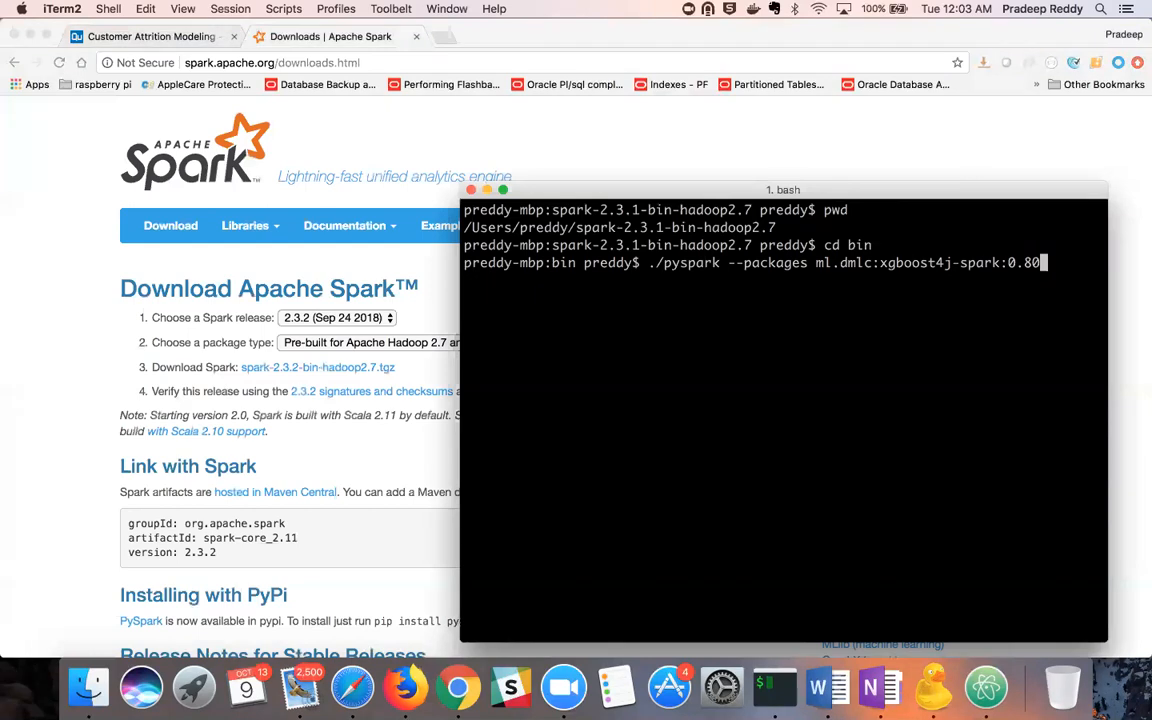
key("Return")
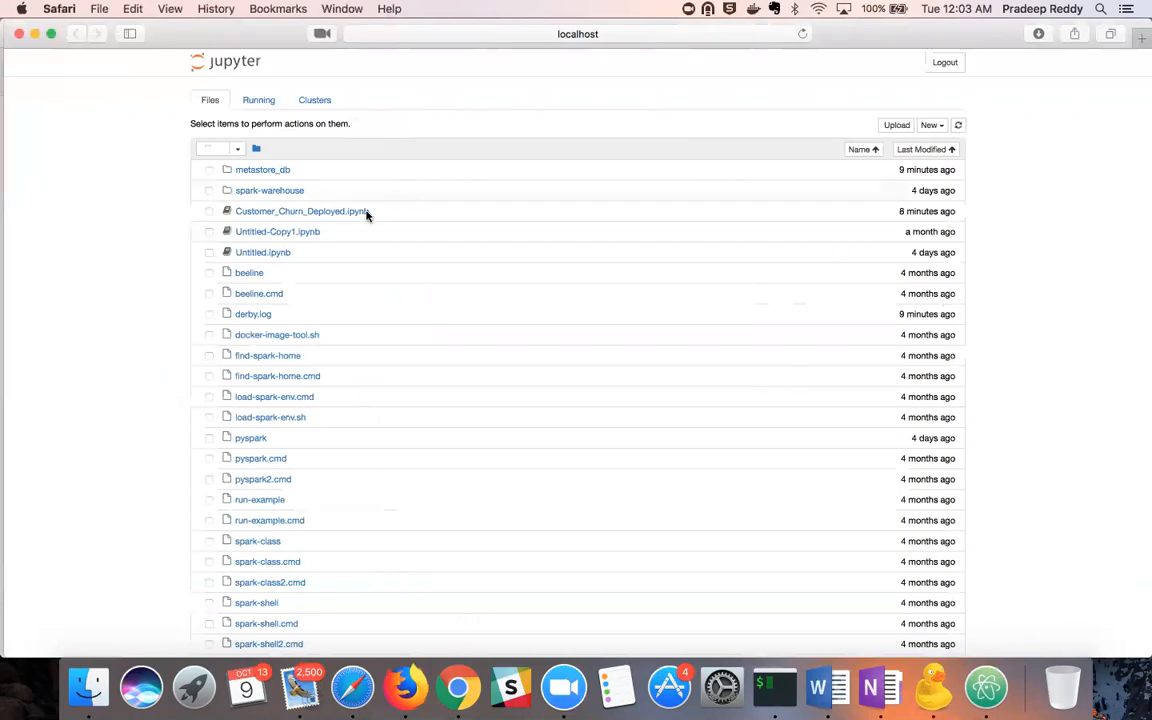
- Open Customer_Churn_Deployed.ipynb, review the model-loading lines, and run the Flask serving cell on port 5009
left_click(338, 212)
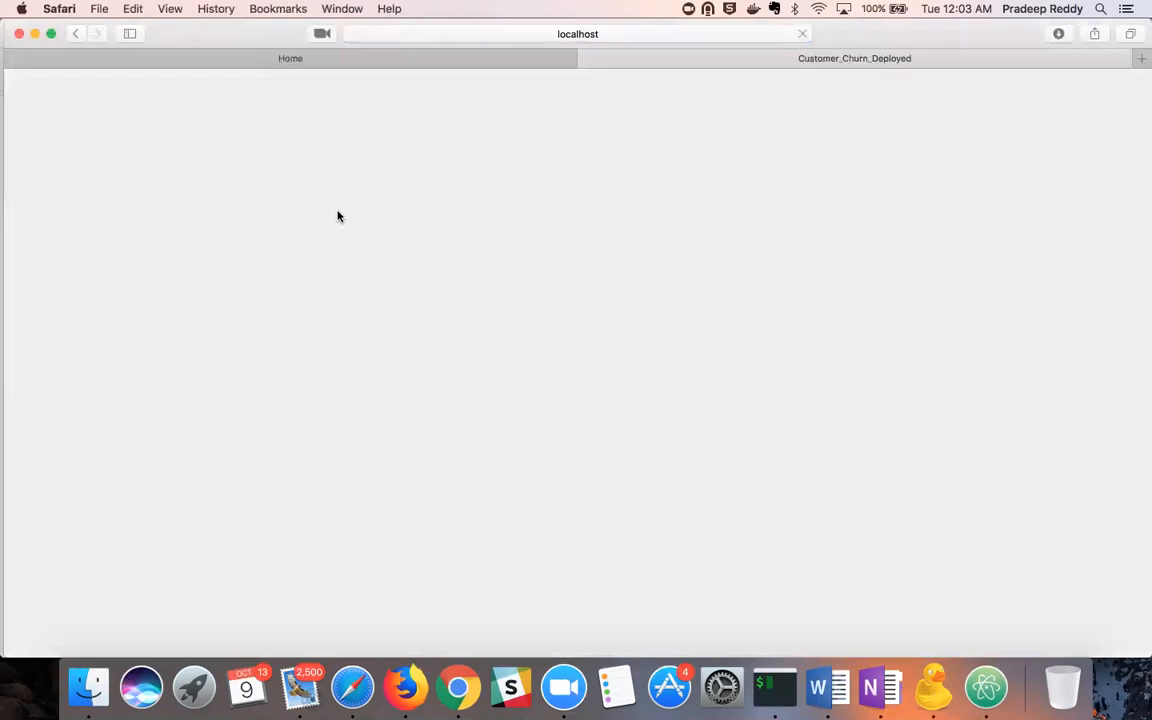
scroll(419, 347, "down", 1)
scroll(419, 347, "down", 2)
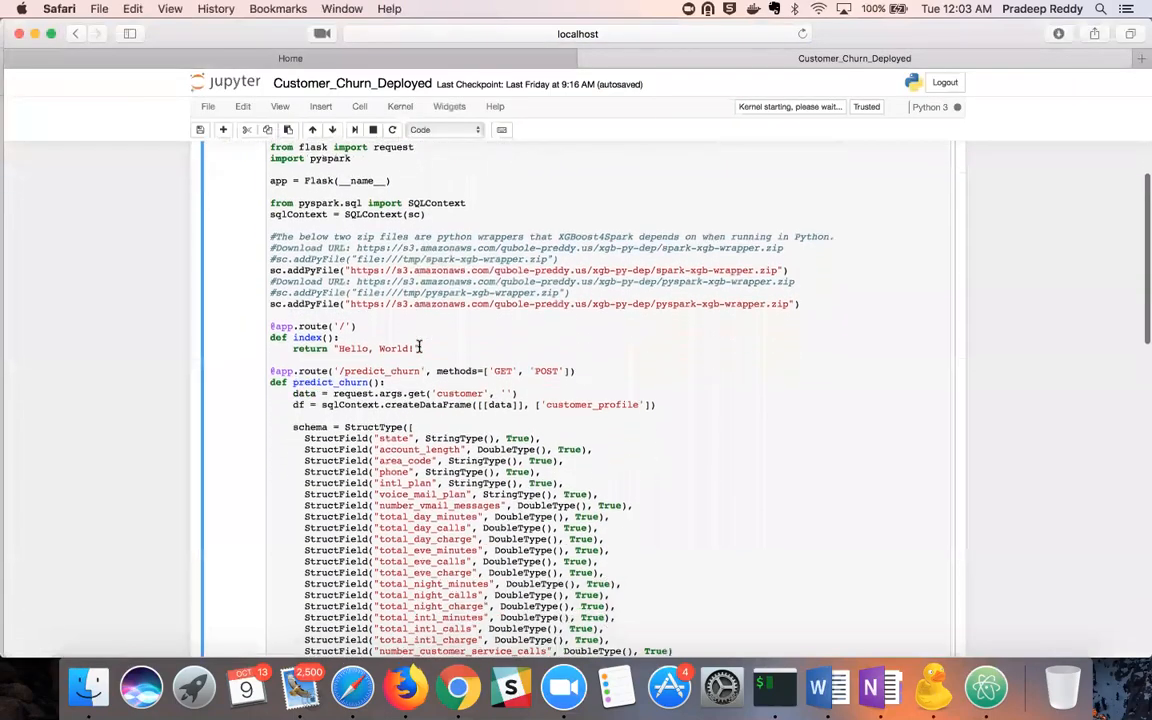
scroll(419, 347, "down", 1)
scroll(419, 347, "down", 3)
scroll(419, 347, "down", 1)
scroll(419, 347, "down", 1)
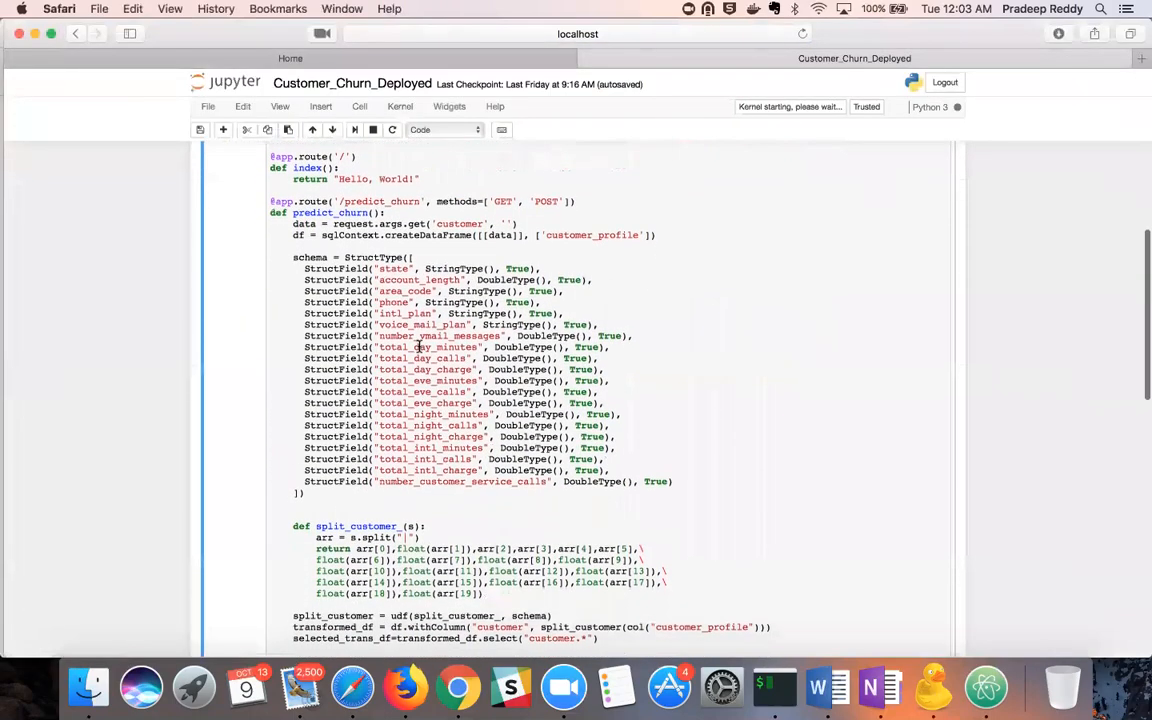
scroll(400, 330, "down", 1)
left_click_drag(278, 165, 512, 477)
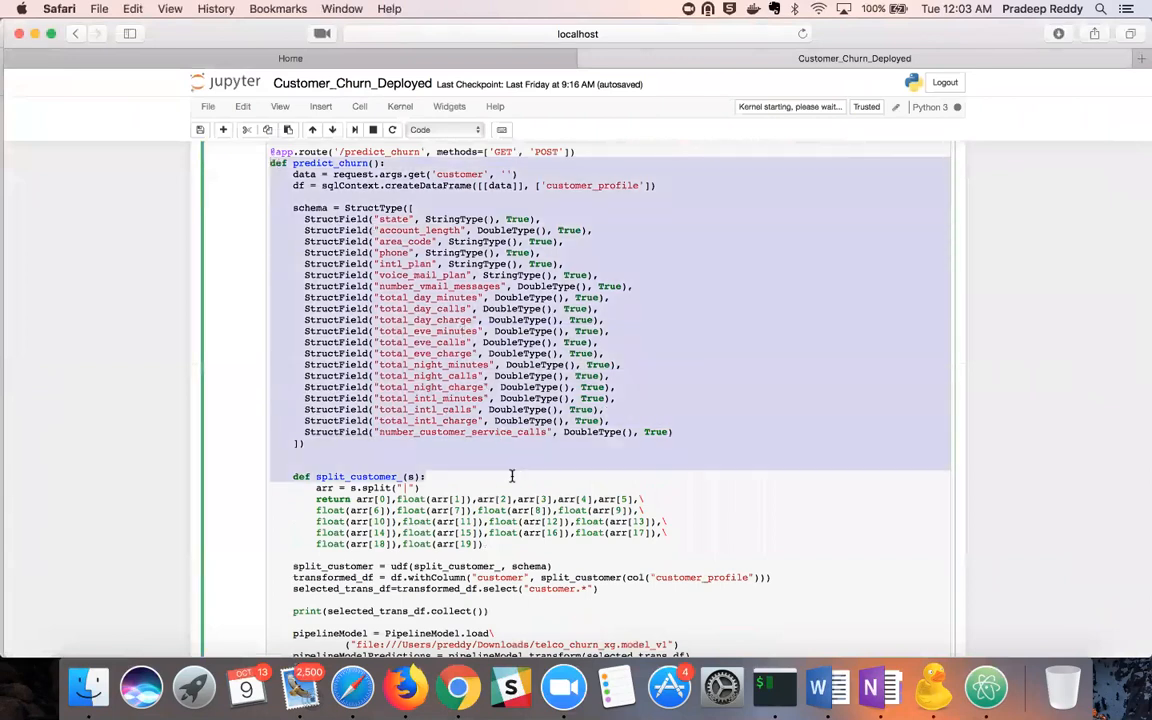
scroll(512, 477, "down", 1)
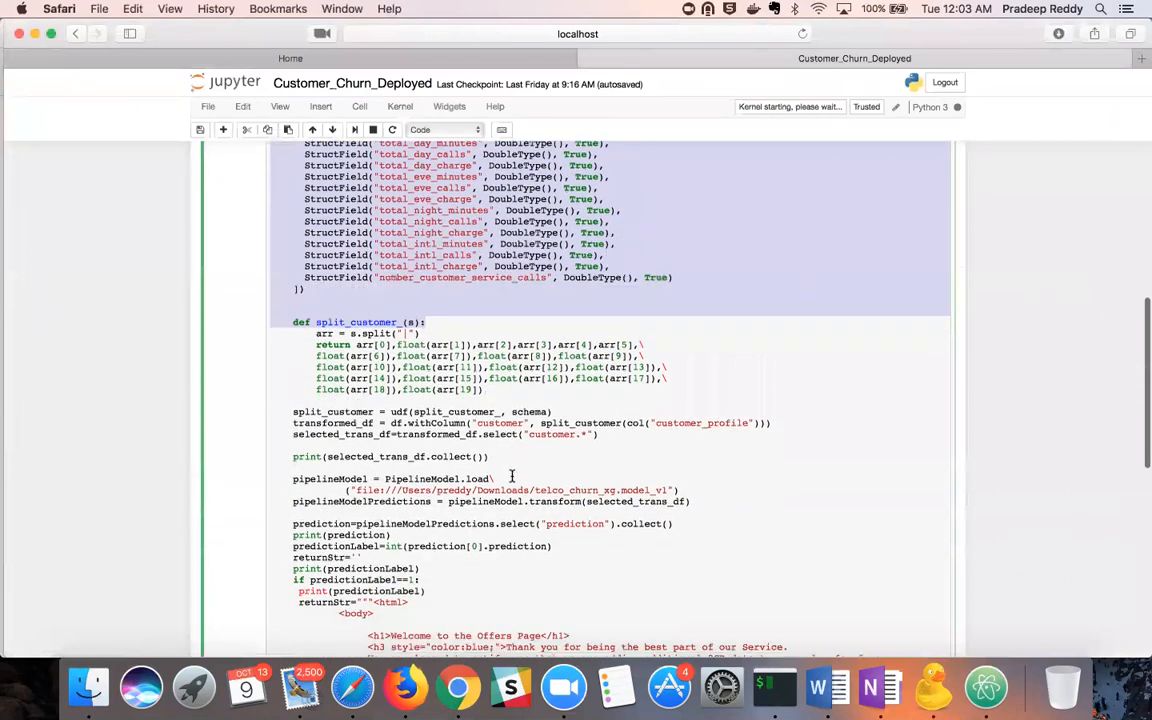
left_click(380, 438)
key("Left")
key("Left")
key("Left")
key("Left")
key("Left")
key("Left")
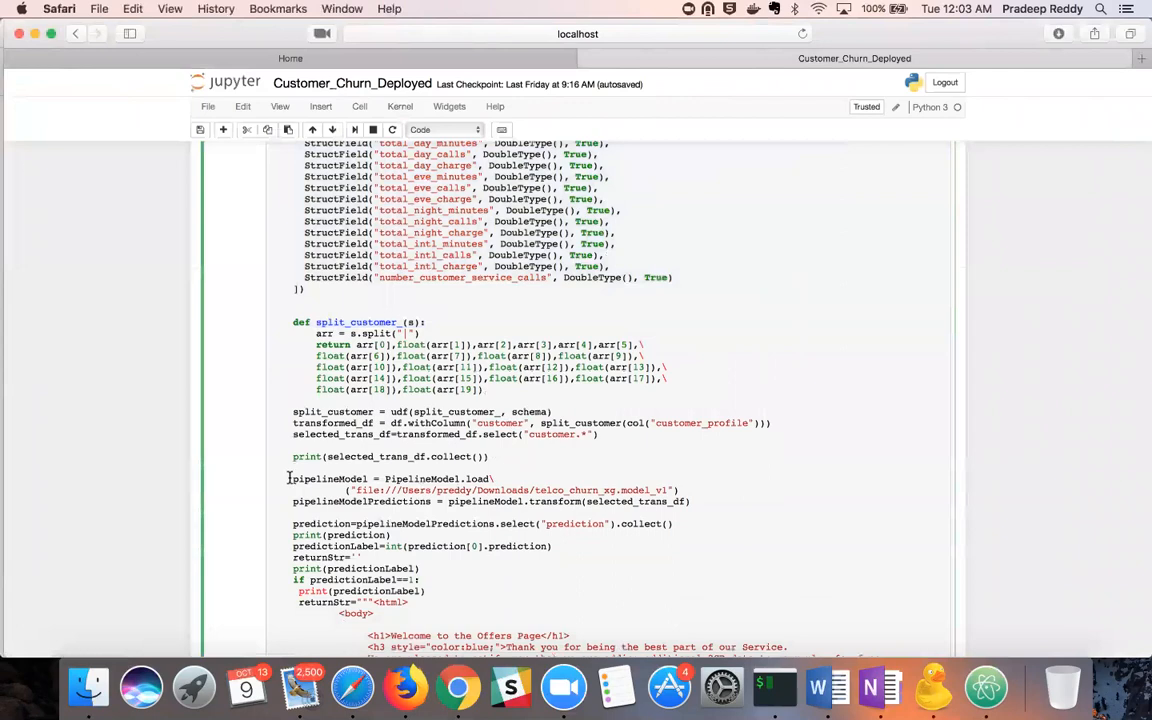
key("shift+Down")
key("shift+Down")
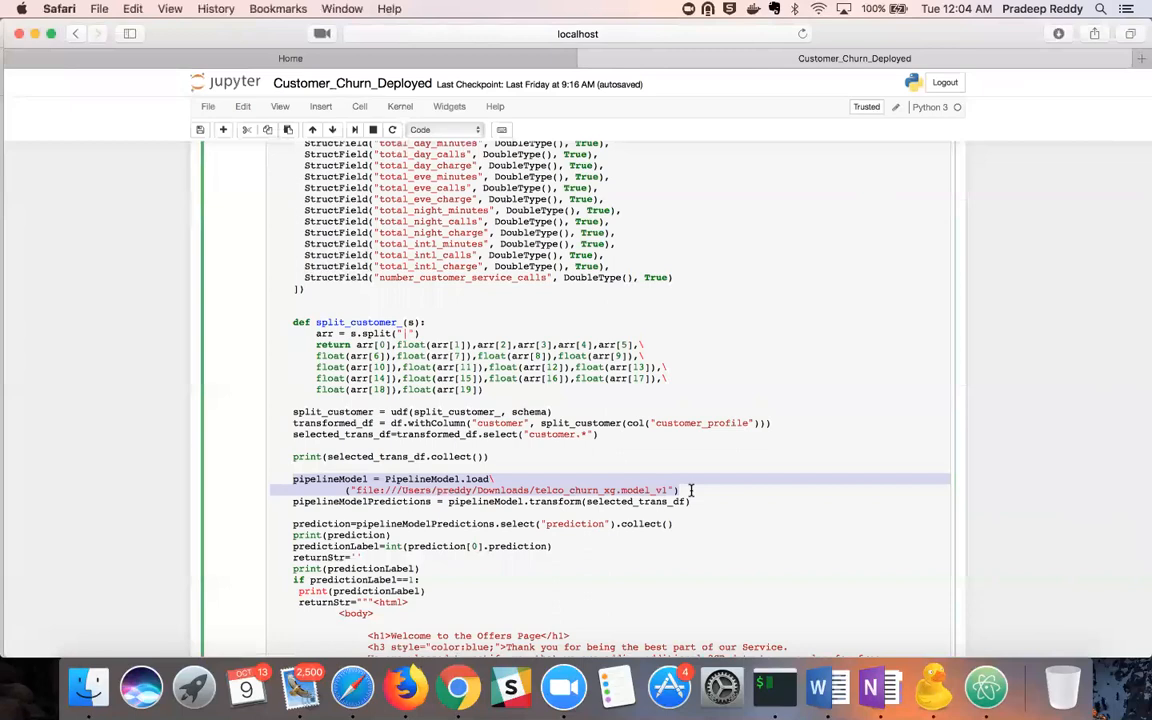
left_click(690, 490)
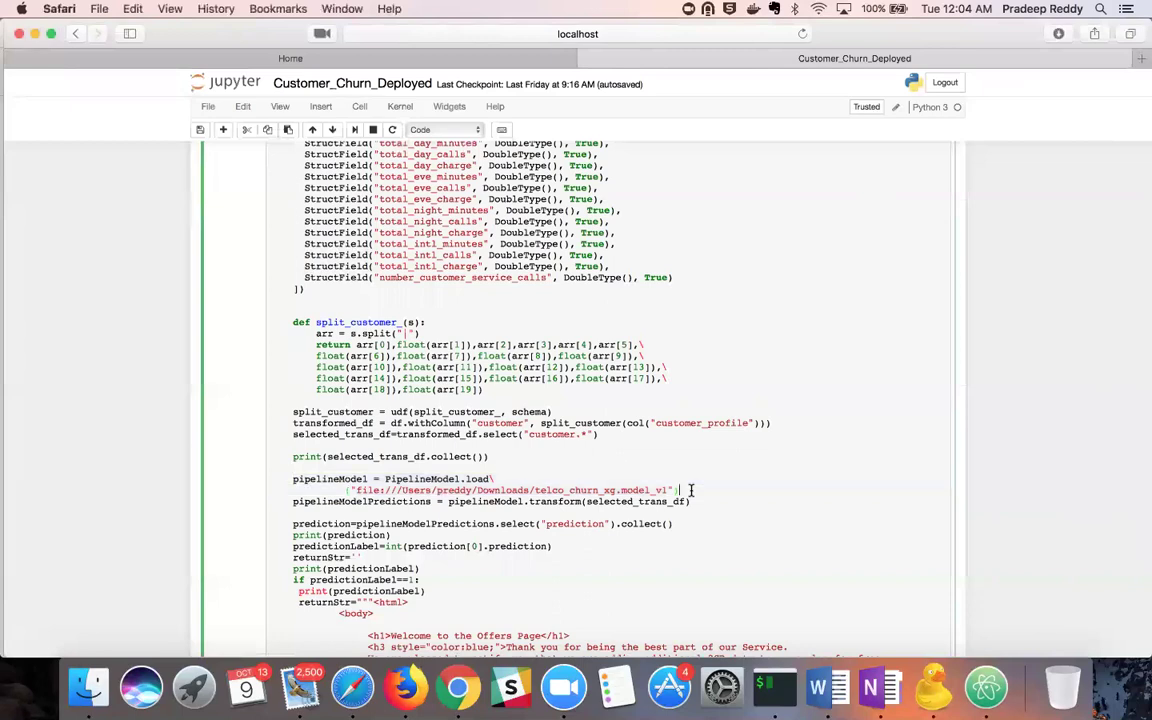
left_click(355, 131)
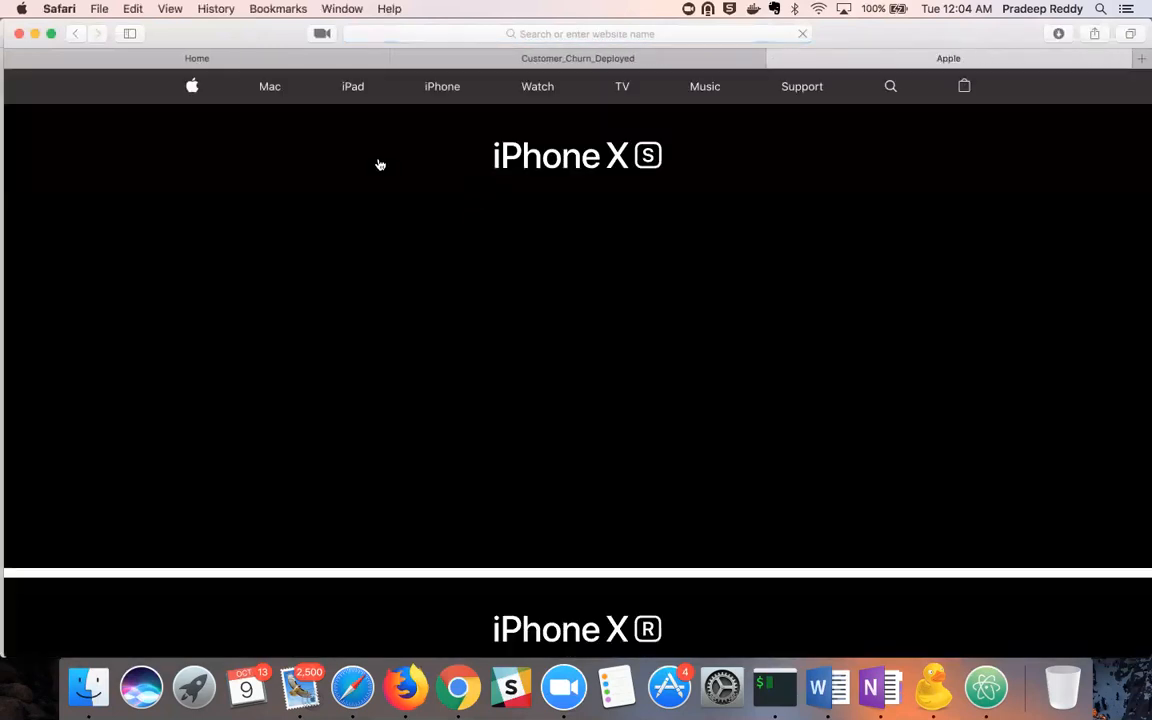
- Load the Customer At Risk bookmark querying the local churn service
left_click(278, 9)
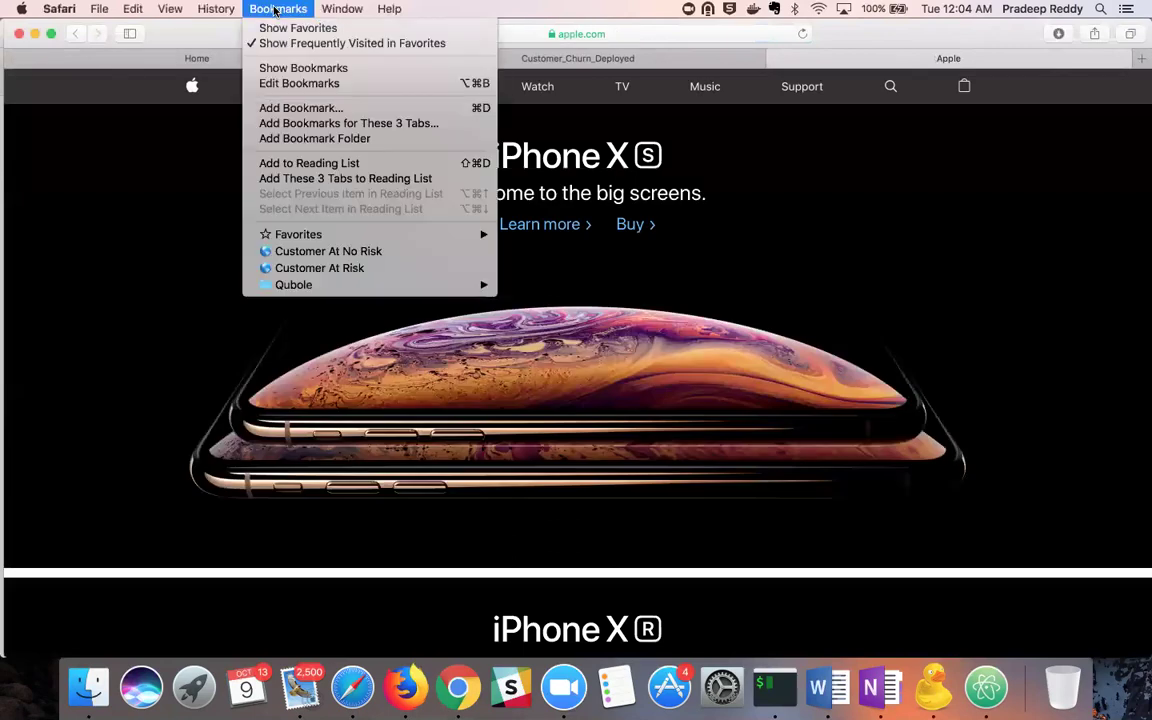
left_click(359, 268)
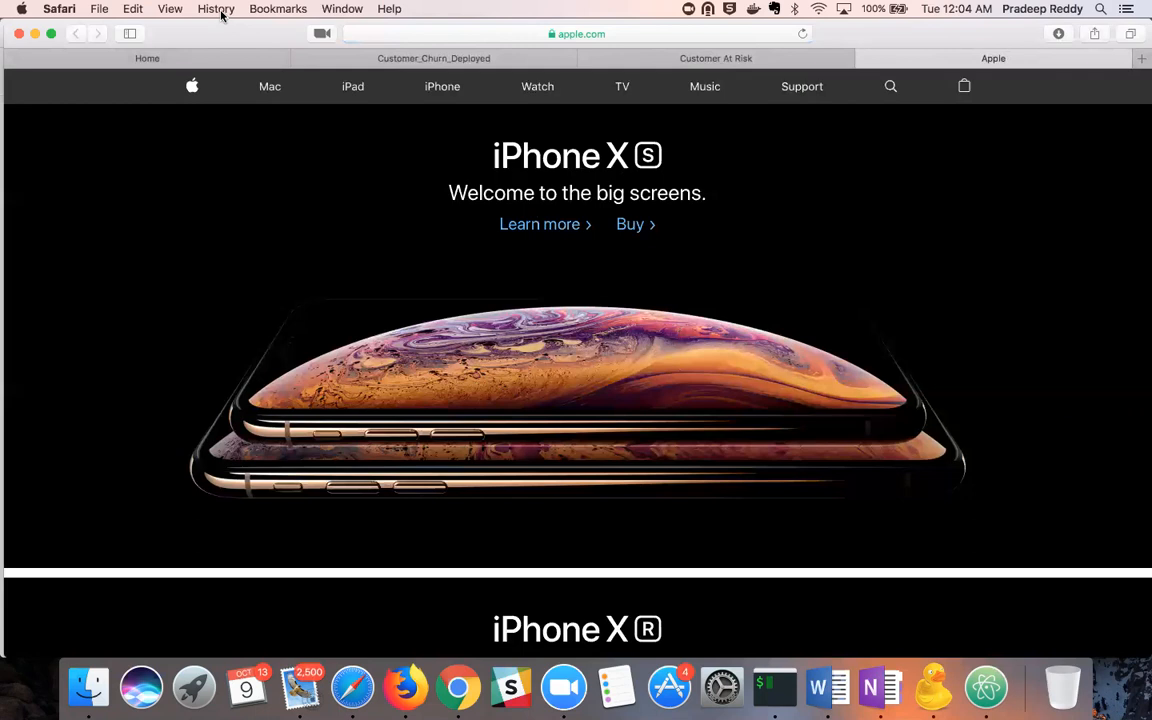
- Load the Customer At No Risk bookmark for a loyal customer's prediction
left_click(246, 12)
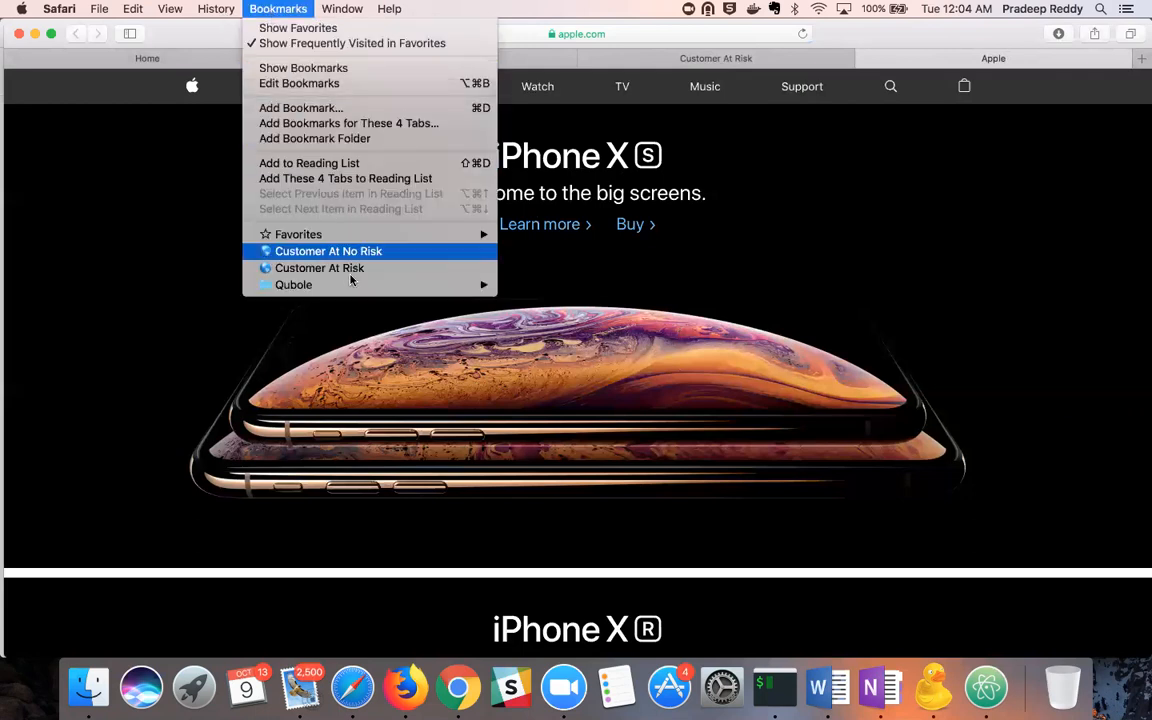
left_click(351, 253)
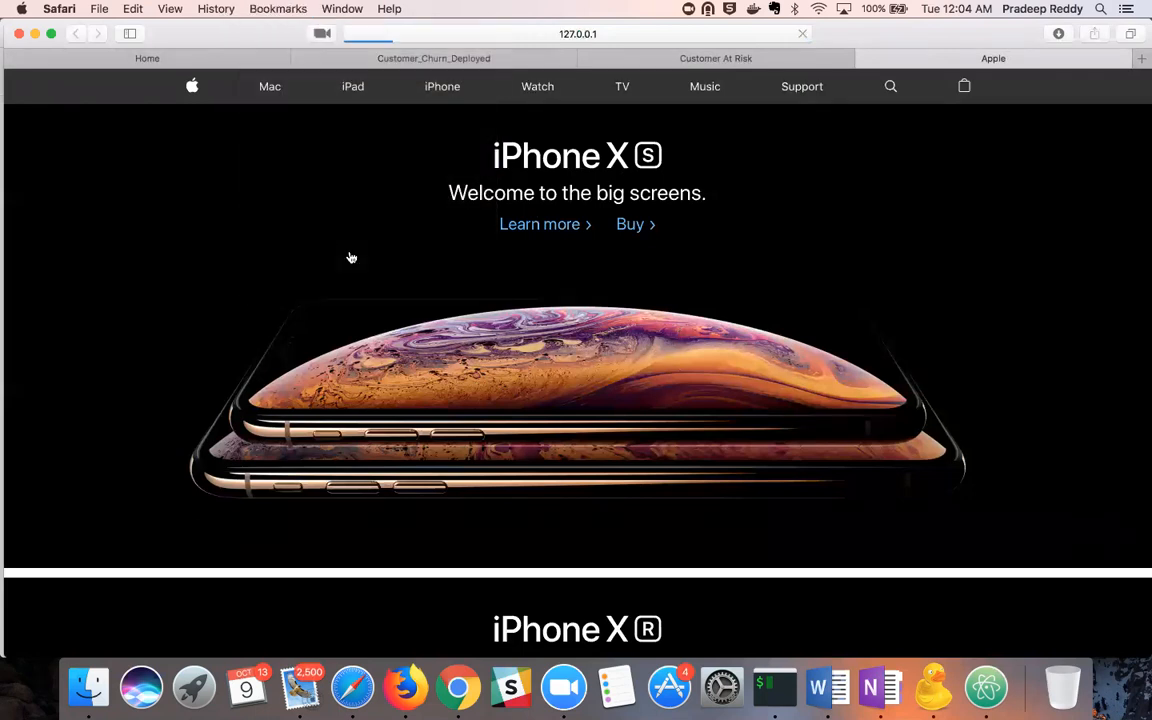